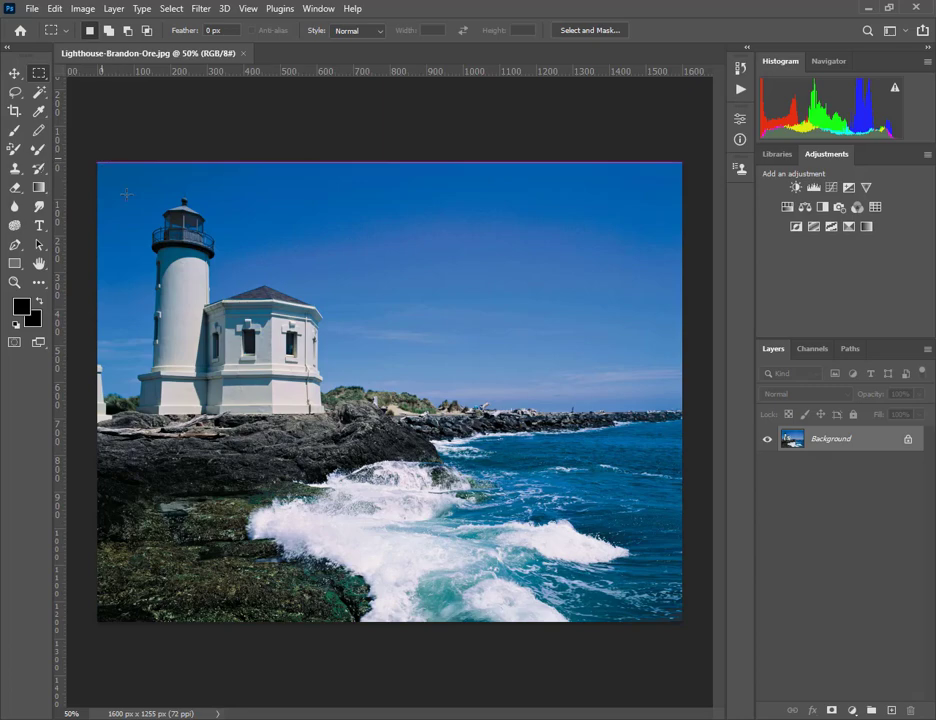
drag(99, 163, 398, 500)
key(ctrl+d)
drag(366, 185, 690, 375)
drag(682, 162, 329, 384)
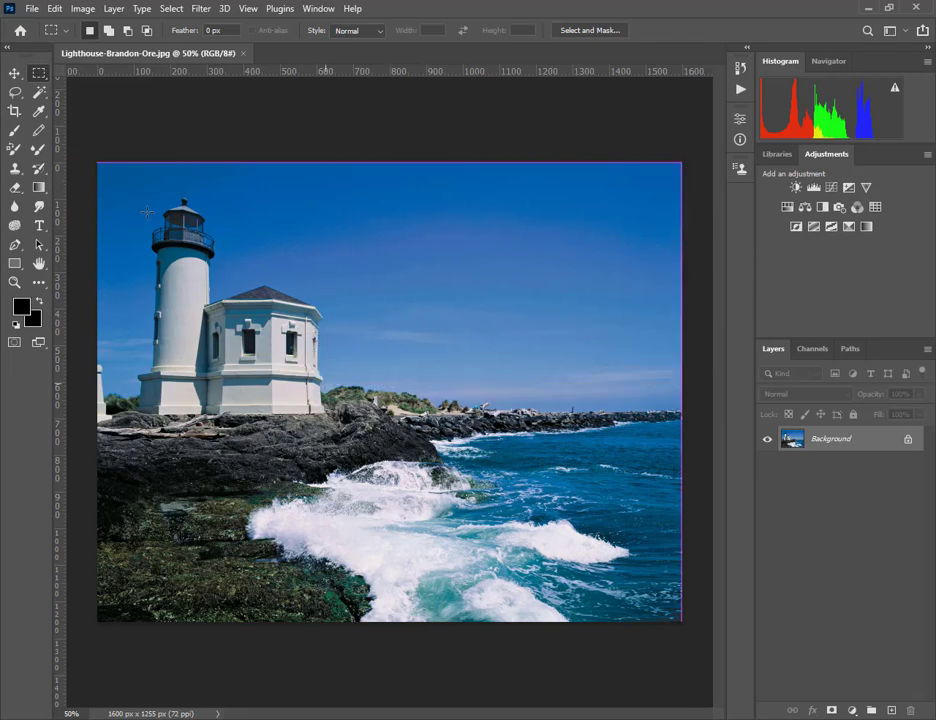
key(ctrl+d)
Start Sky Replacement on the lighthouse photo and set the sky's scale to 117, brightness to 12 and temperature to -41
click(53, 9)
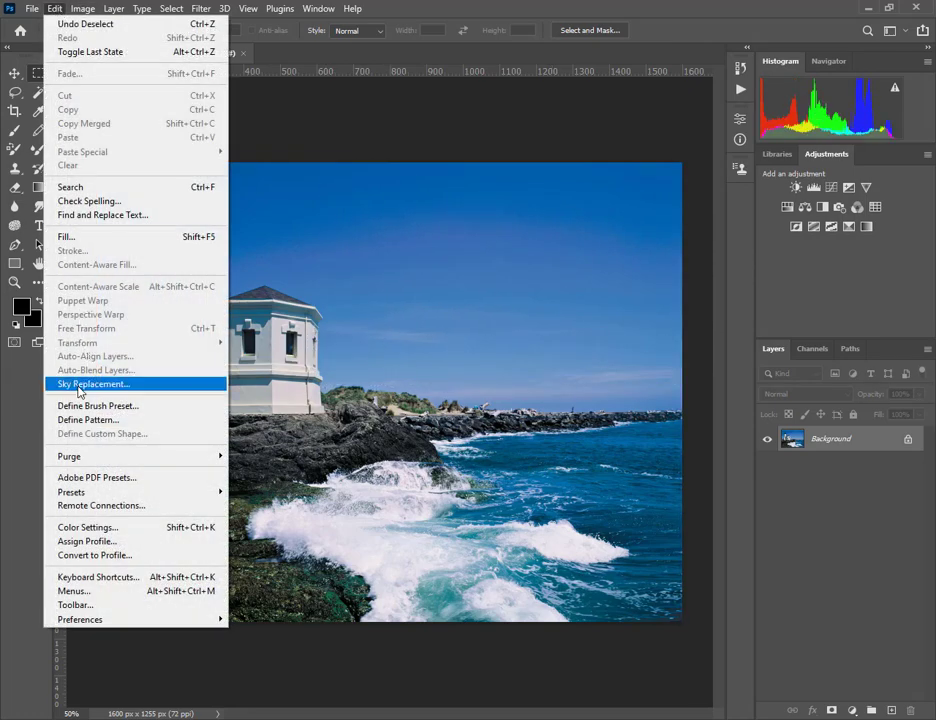
click(137, 392)
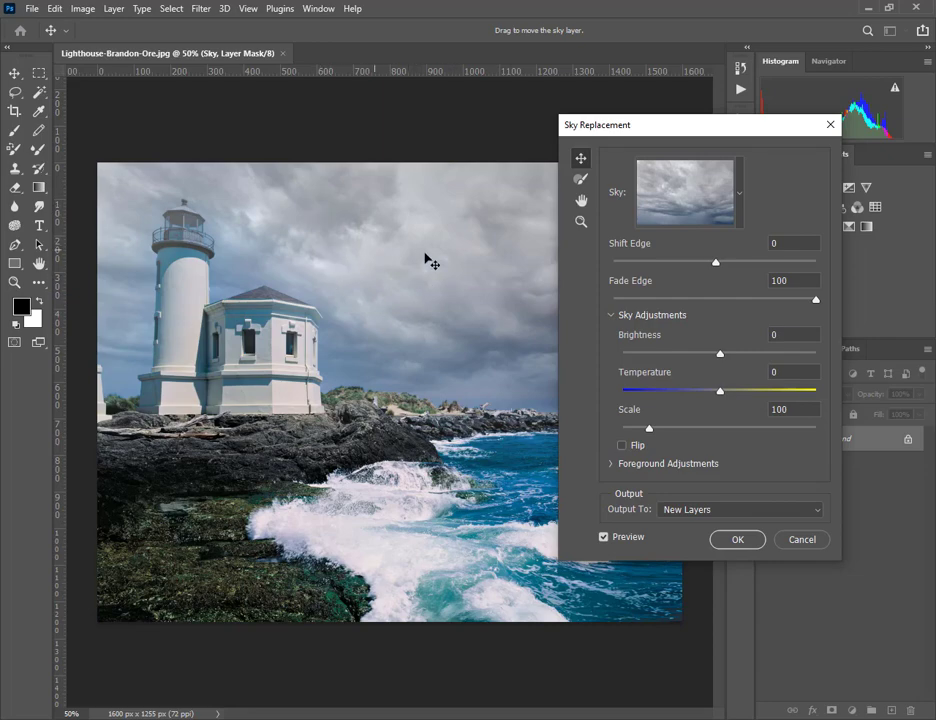
drag(649, 433, 660, 435)
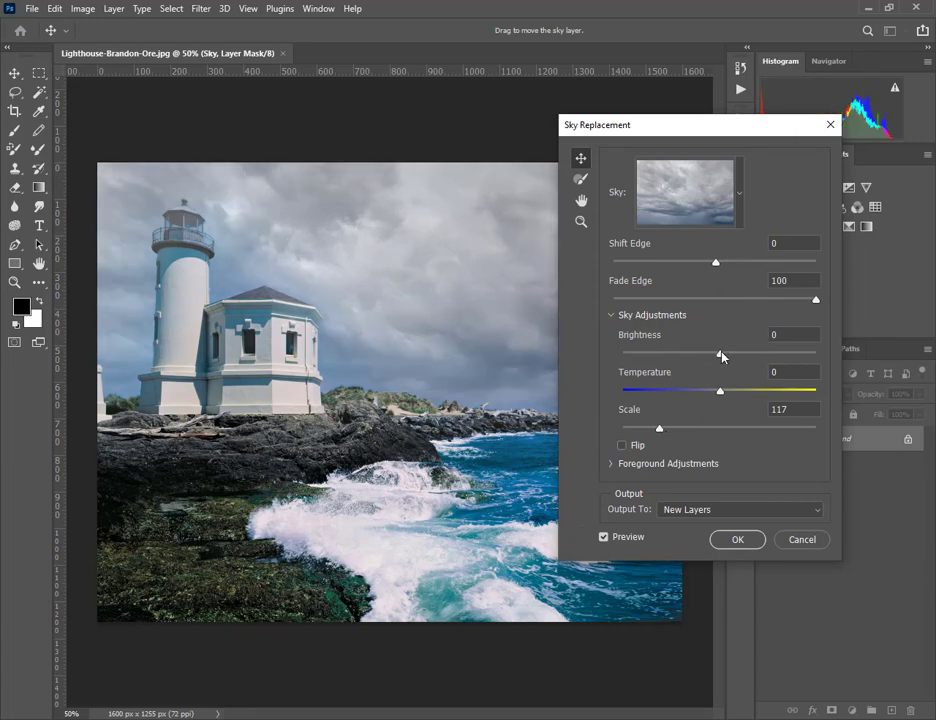
drag(717, 359, 674, 356)
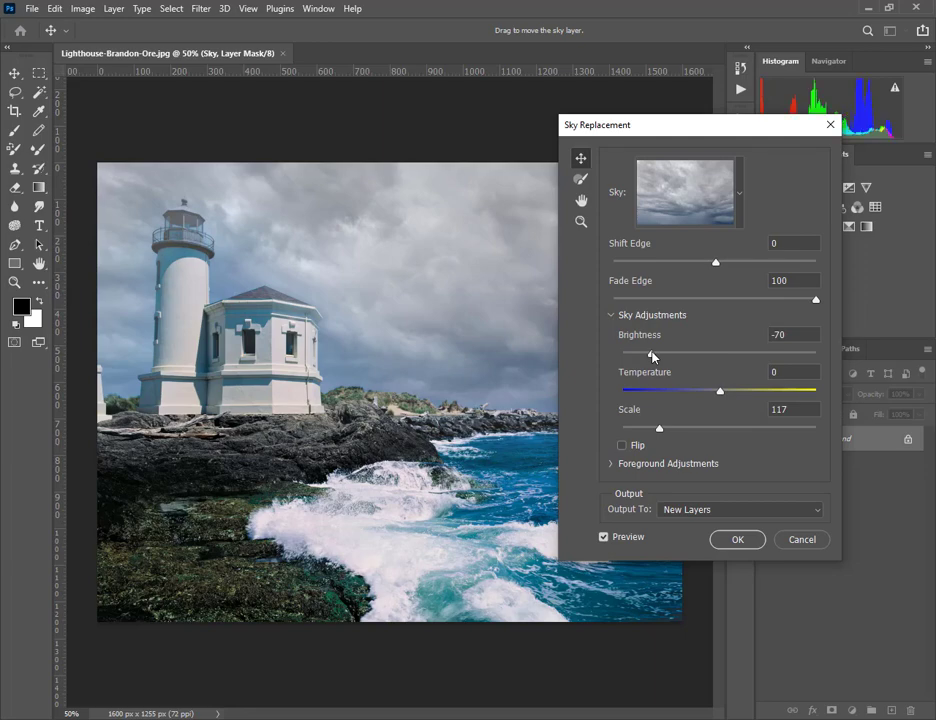
drag(652, 356, 680, 400)
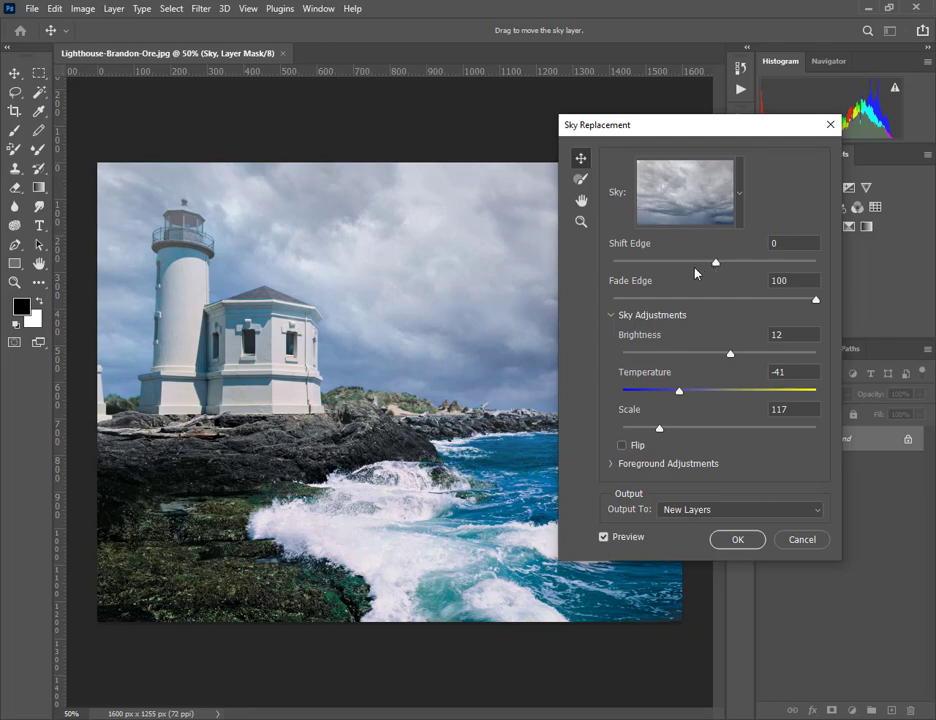
Set the replacement sky's Shift Edge to -11 and Fade Edge to 0
drag(716, 264, 703, 265)
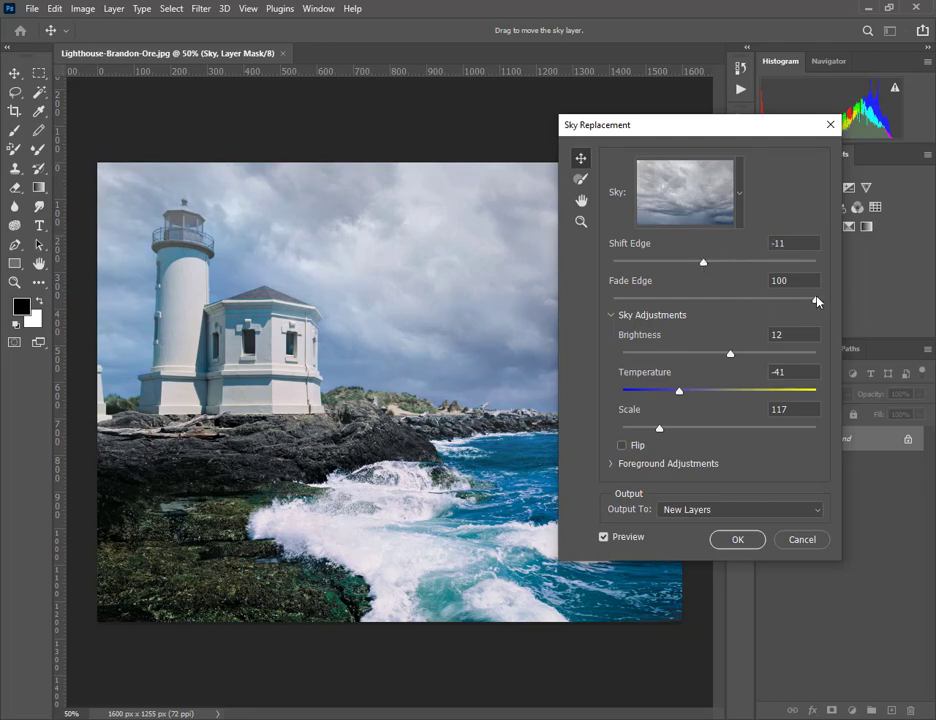
drag(816, 300, 632, 300)
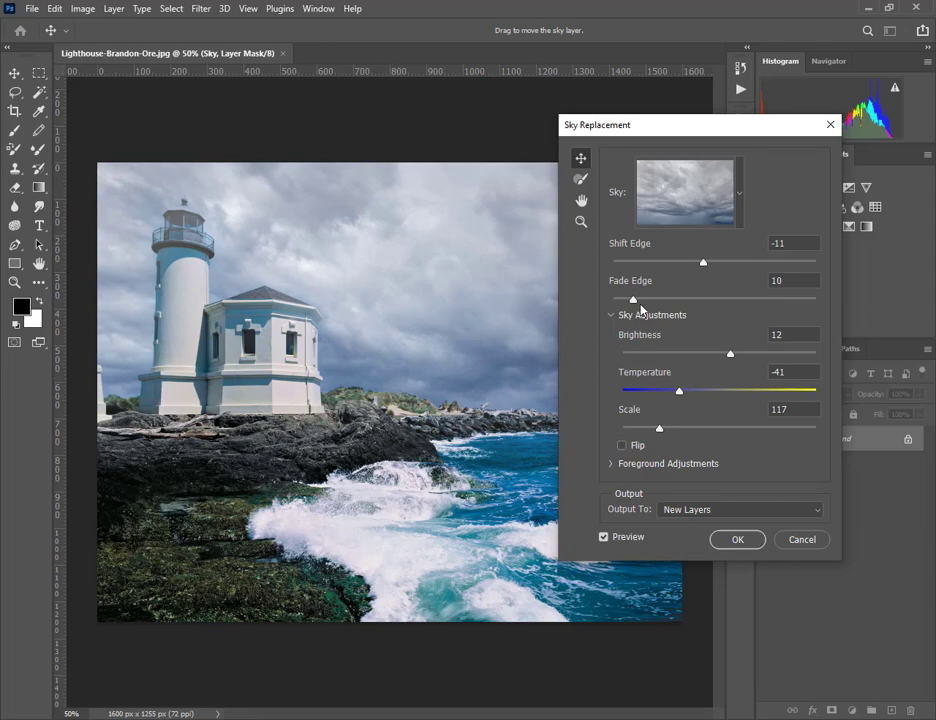
mouse_move(641, 309)
mouse_down()
mouse_move(748, 308)
mouse_move(631, 304)
mouse_up()
drag(622, 305, 610, 305)
Choose New Layers as the output for the sky replacement
click(714, 515)
click(710, 526)
click(706, 514)
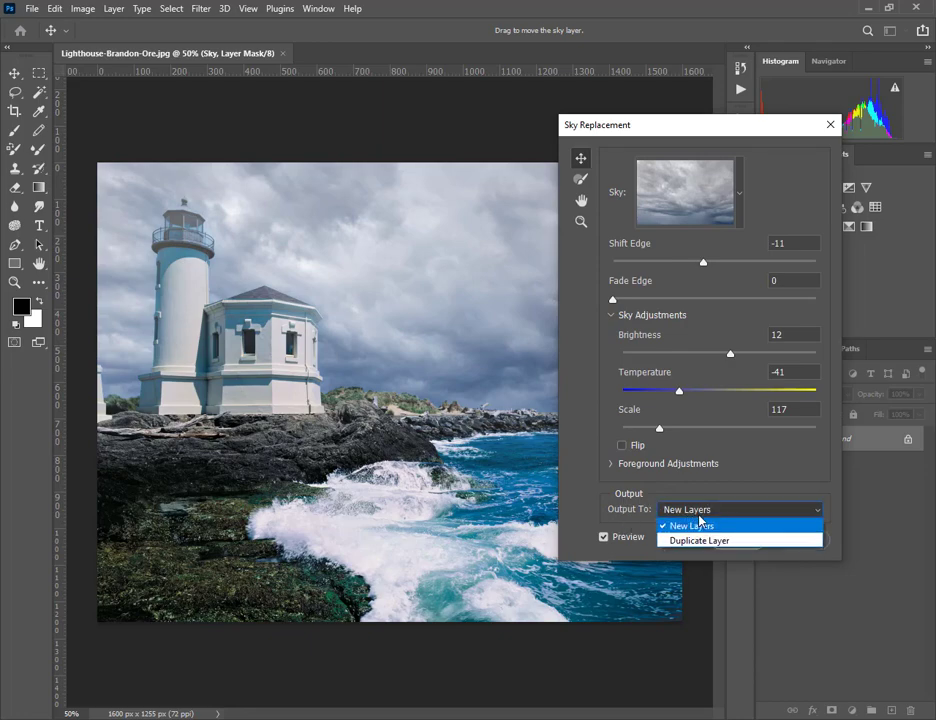
click(703, 526)
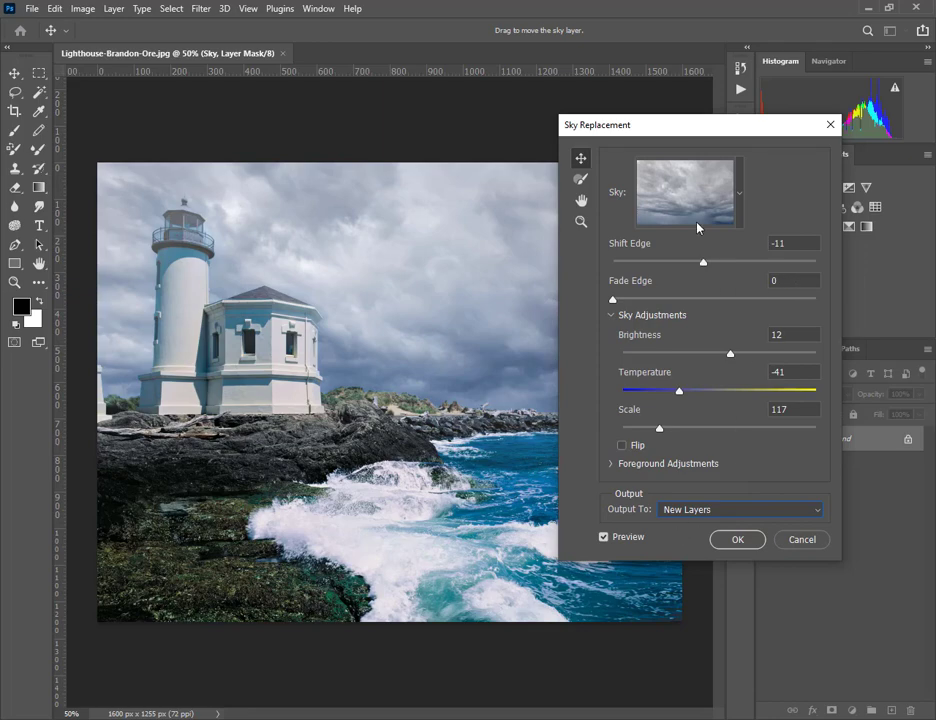
Open the sky presets and collapse the Spectacular and Sunsets groups
click(740, 200)
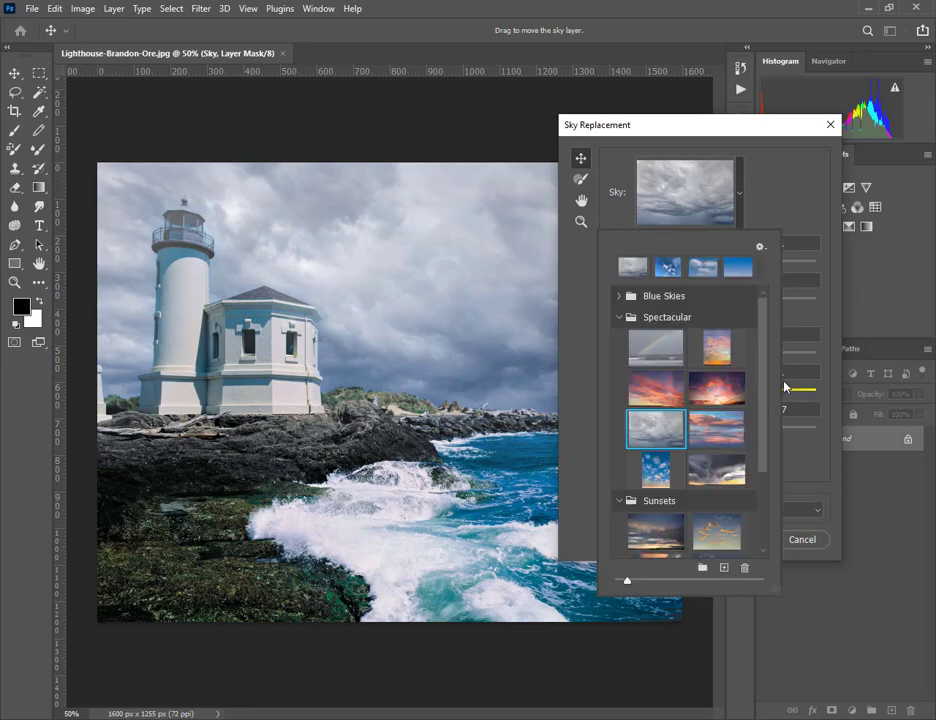
click(619, 317)
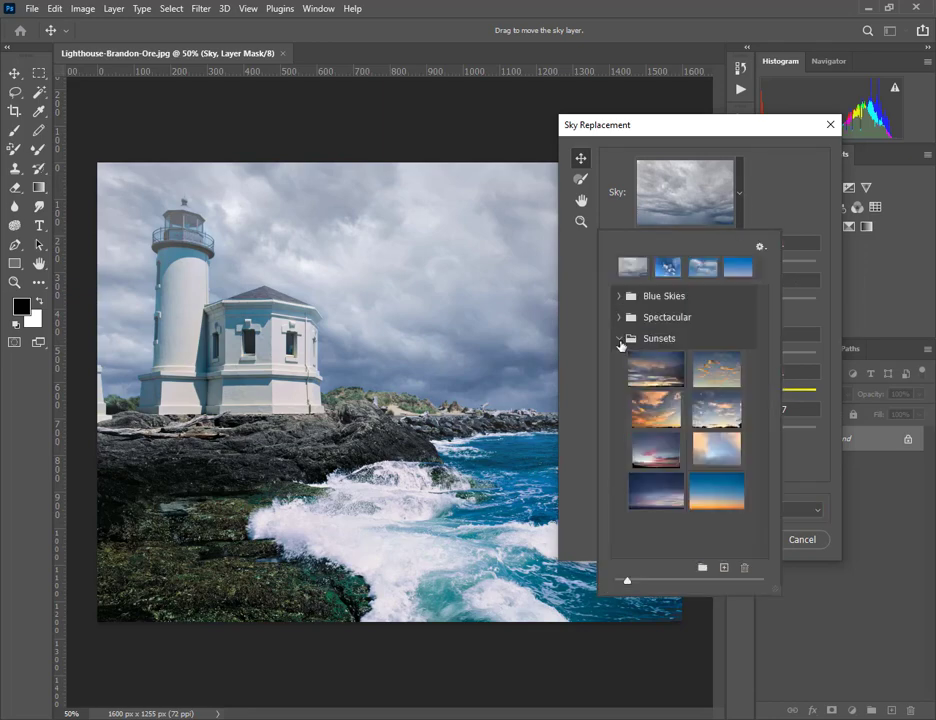
click(620, 342)
click(620, 338)
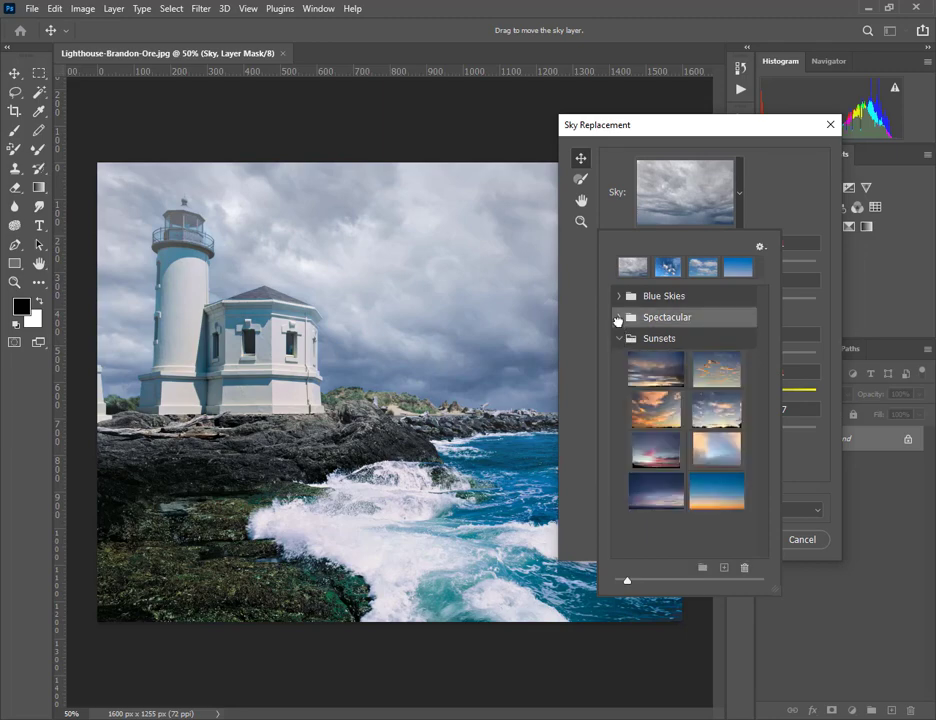
click(619, 340)
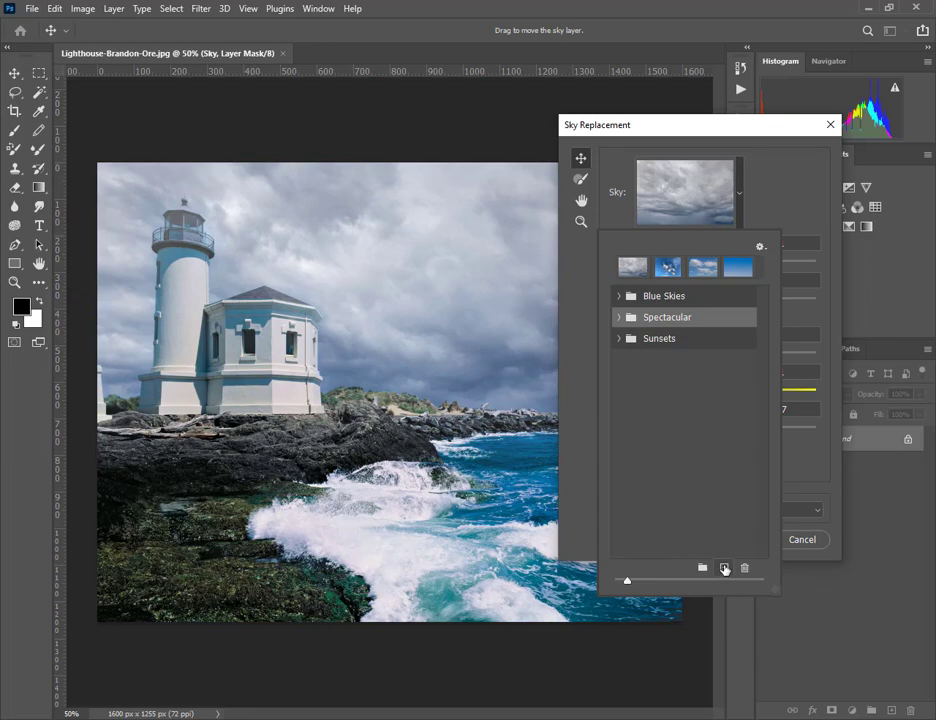
click(760, 246)
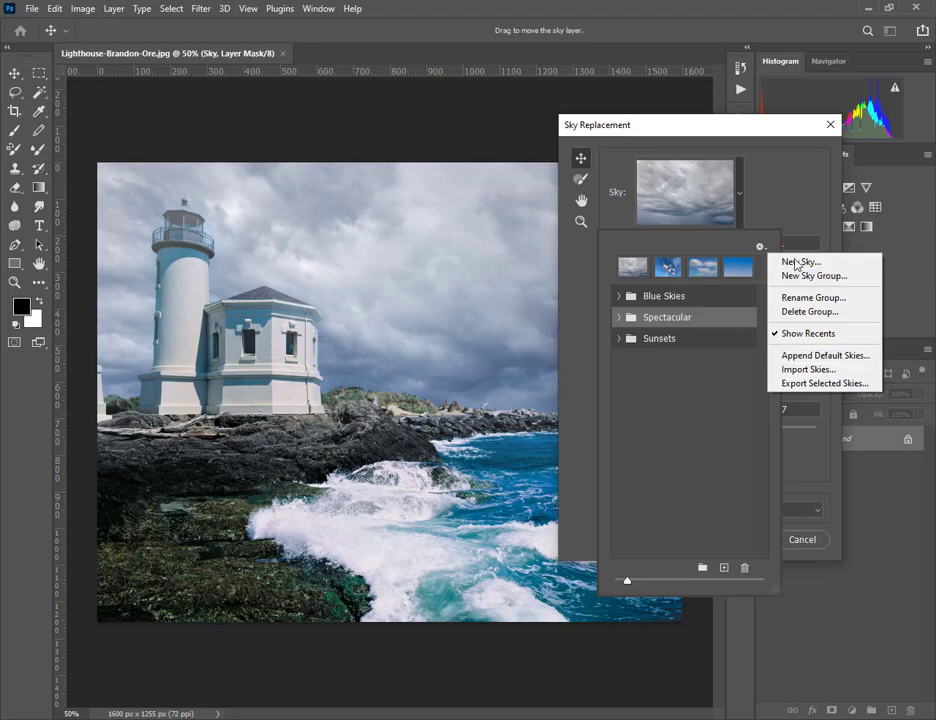
click(800, 262)
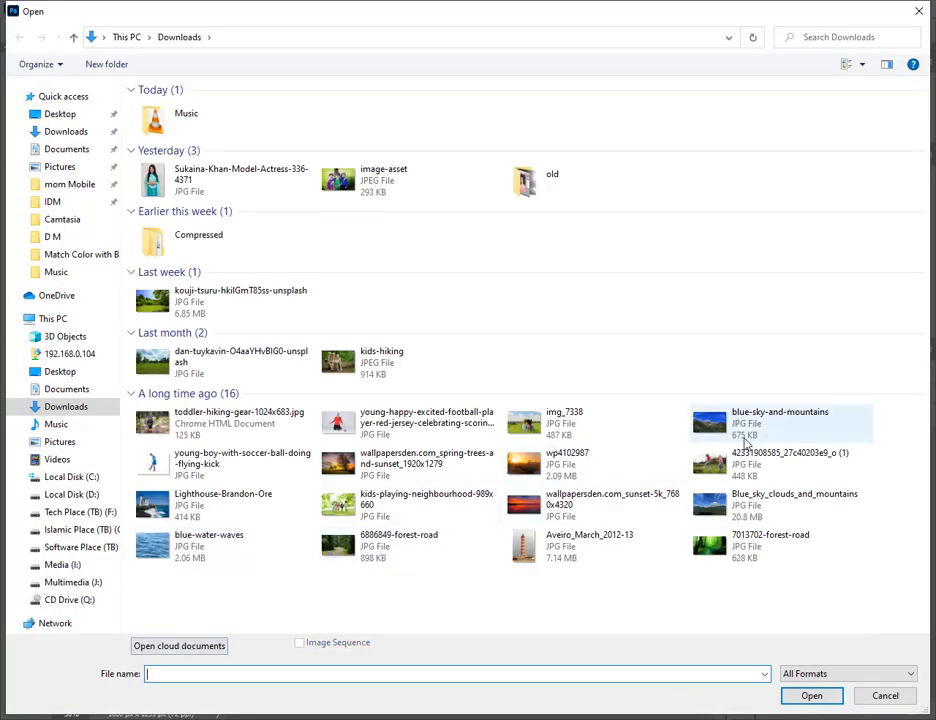
click(860, 695)
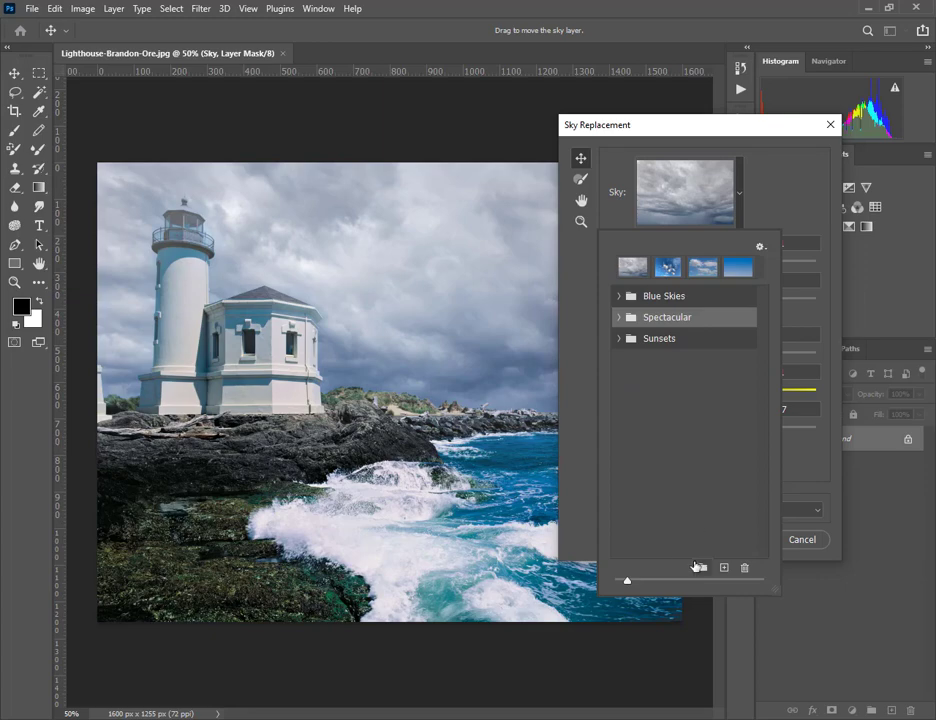
click(702, 567)
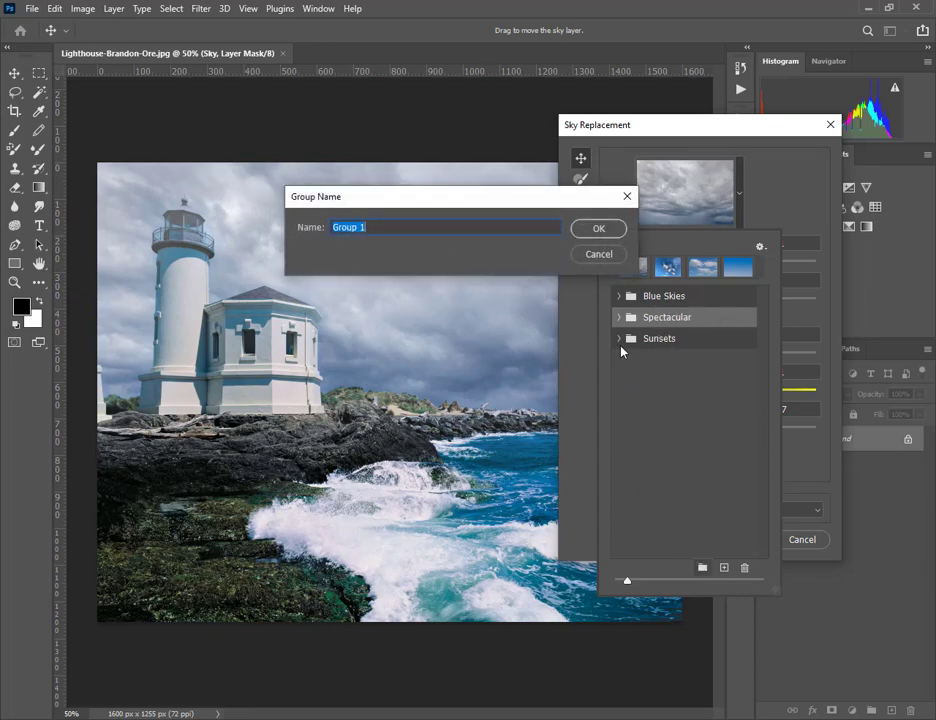
click(595, 252)
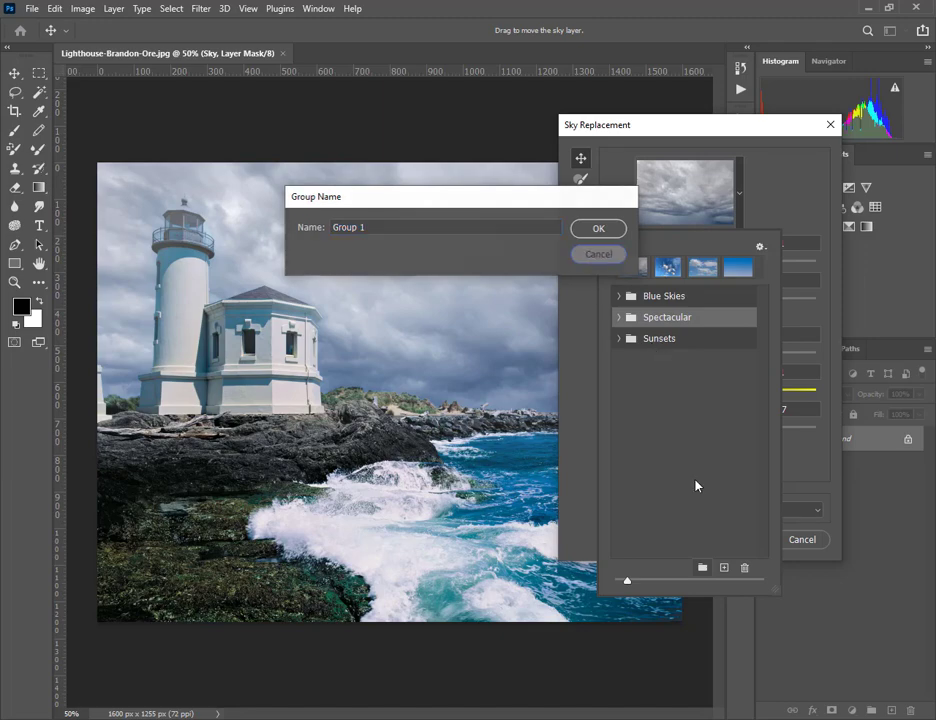
Close the sky presets and apply the sky replacement to the lighthouse photo
click(759, 191)
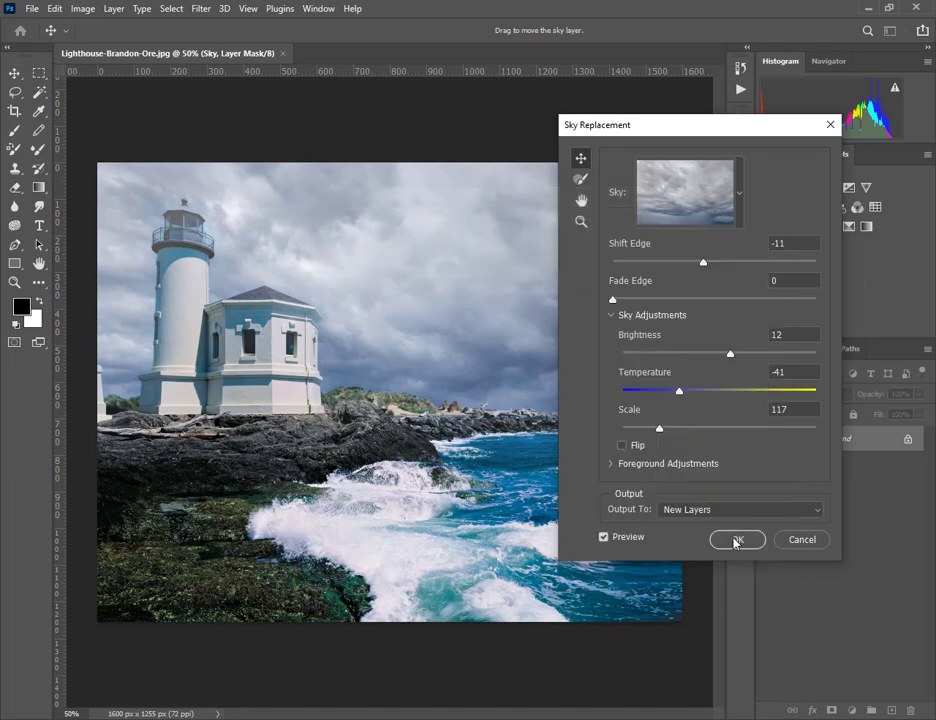
click(736, 540)
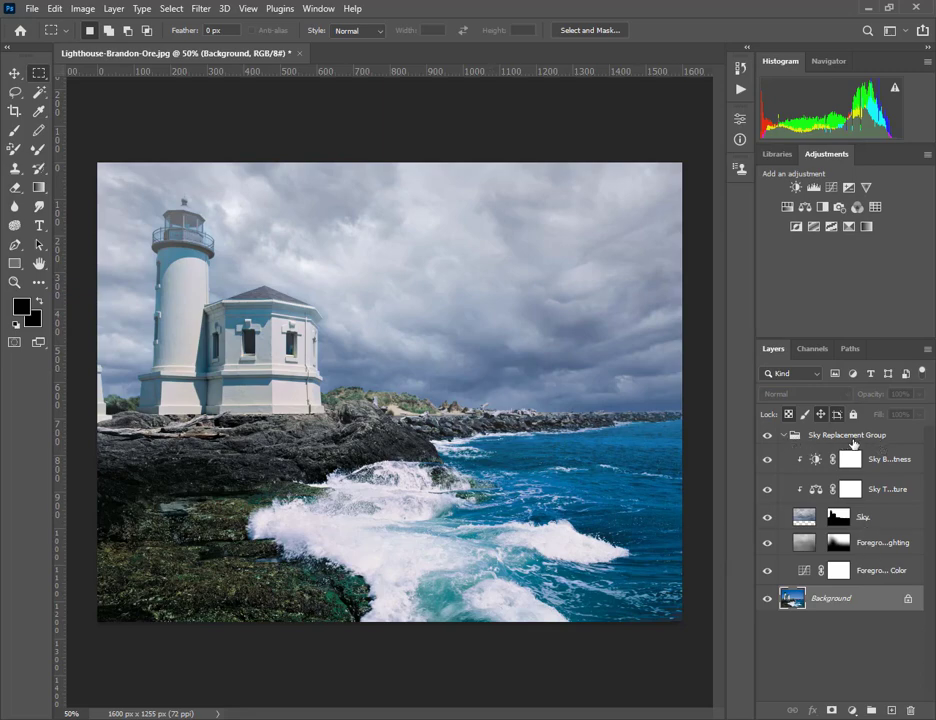
Examine the Sky Replacement Group by toggling the visibility of its sky brightness, sky temperature and Sky layers
click(783, 435)
click(783, 436)
click(766, 461)
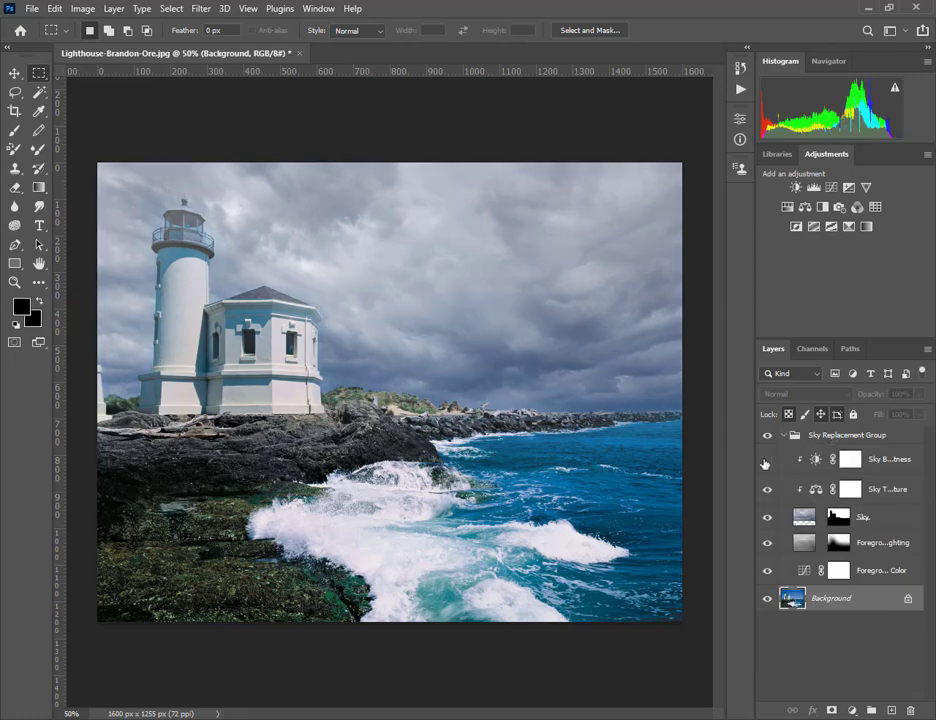
click(766, 461)
click(766, 490)
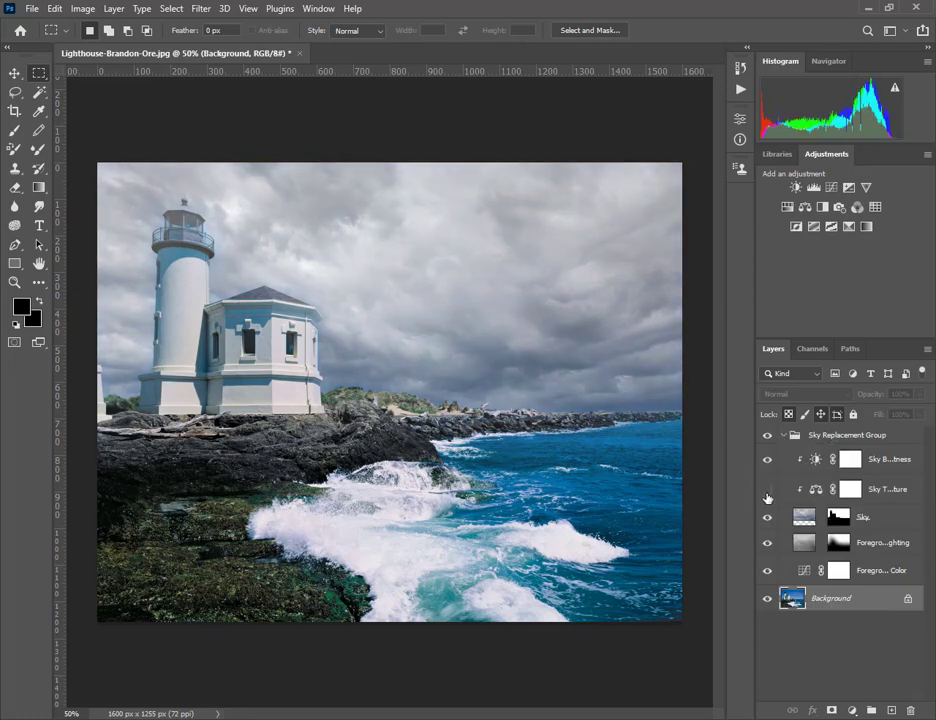
click(767, 518)
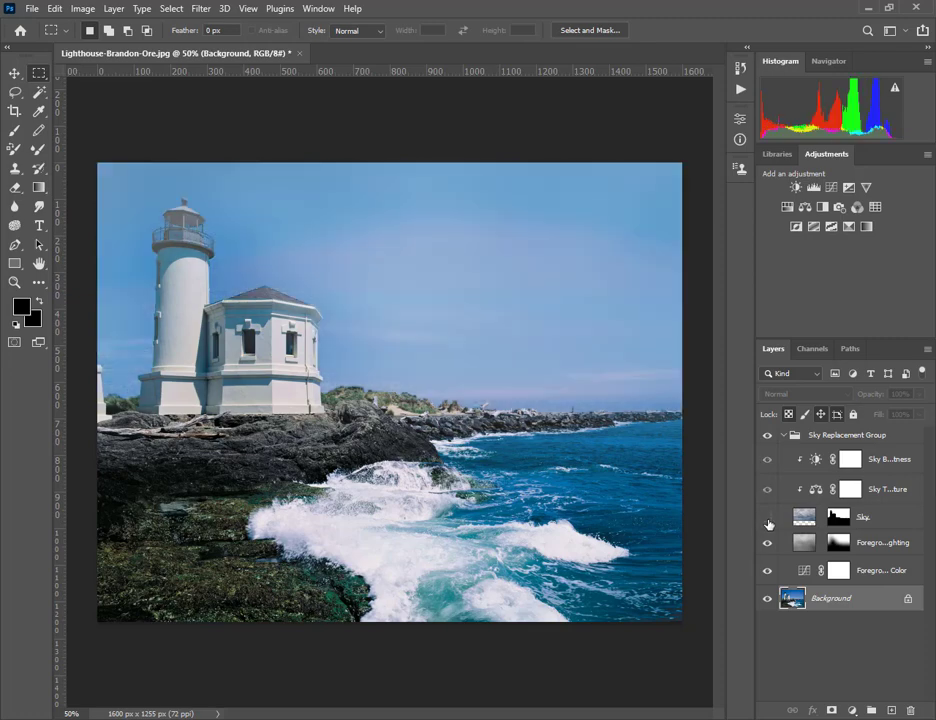
click(767, 518)
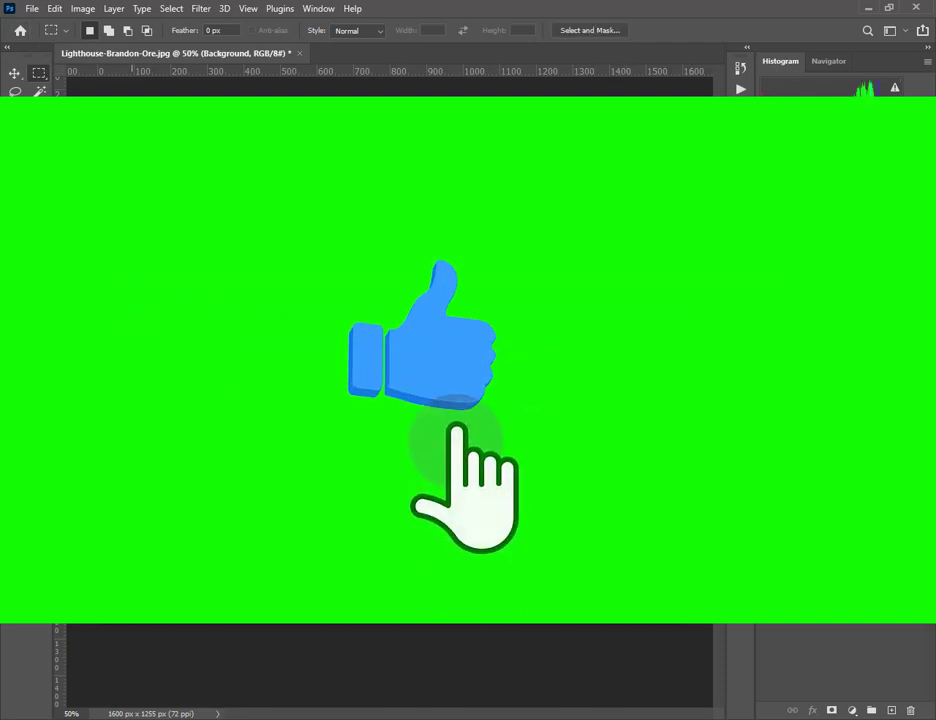
Open the image blue-sky-and-mountains.jpg from the Downloads folder
click(30, 11)
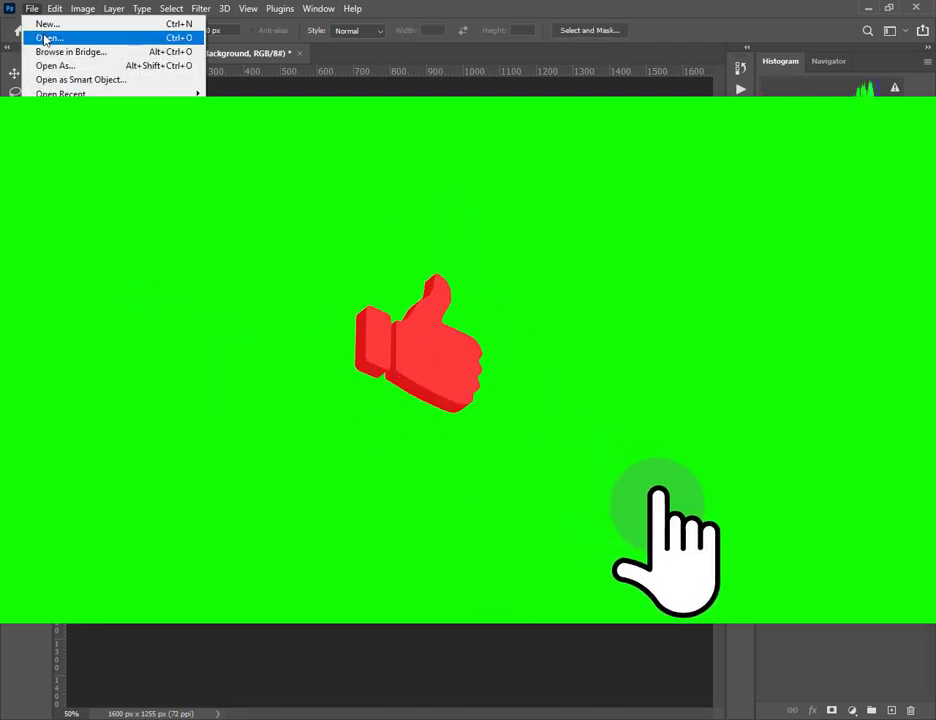
click(45, 37)
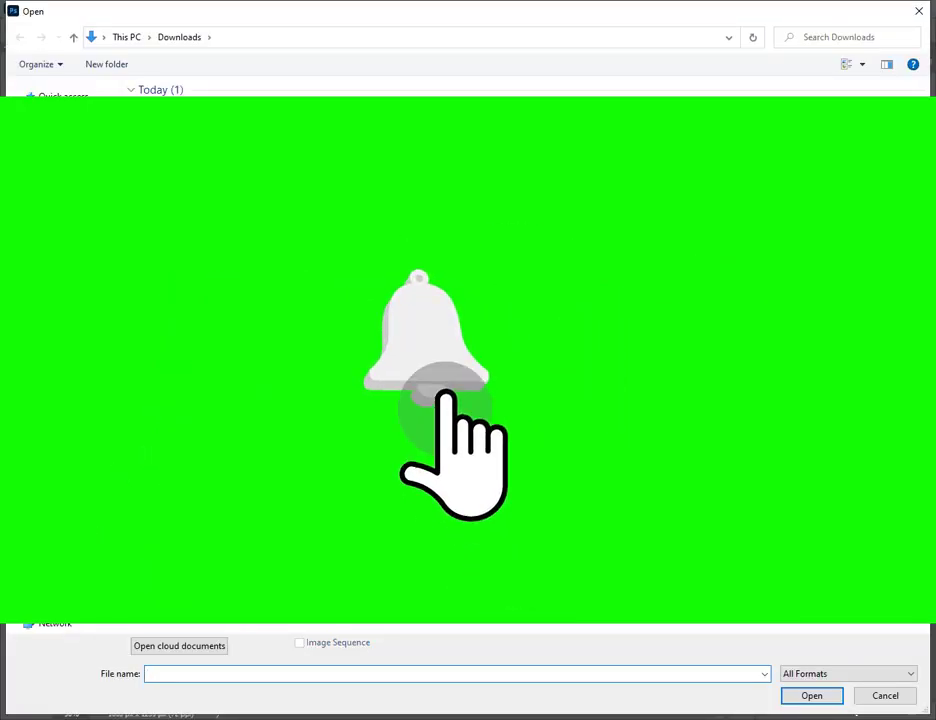
click(185, 150)
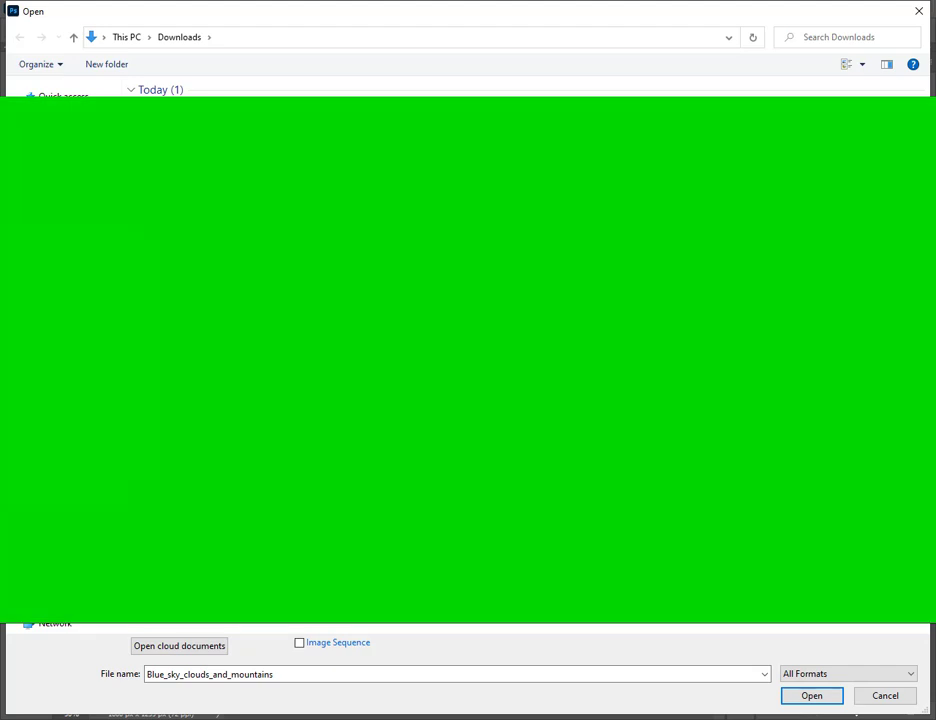
double_click(185, 150)
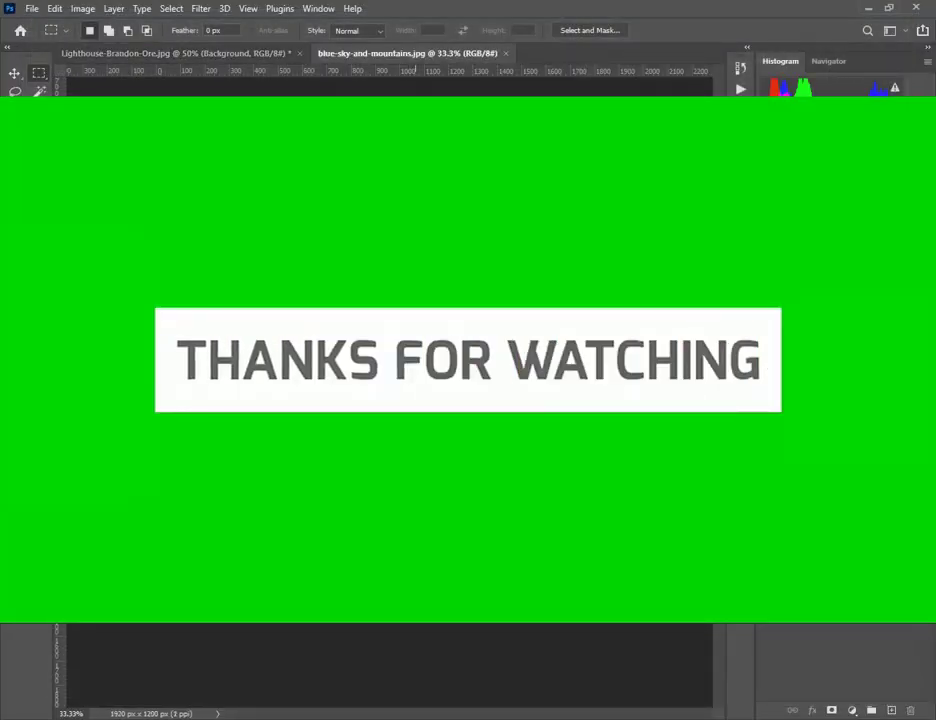
Start Sky Replacement on the mountain photo, pick the recent blue sky with scattered white clouds, and move the dialog clear of the image
click(55, 9)
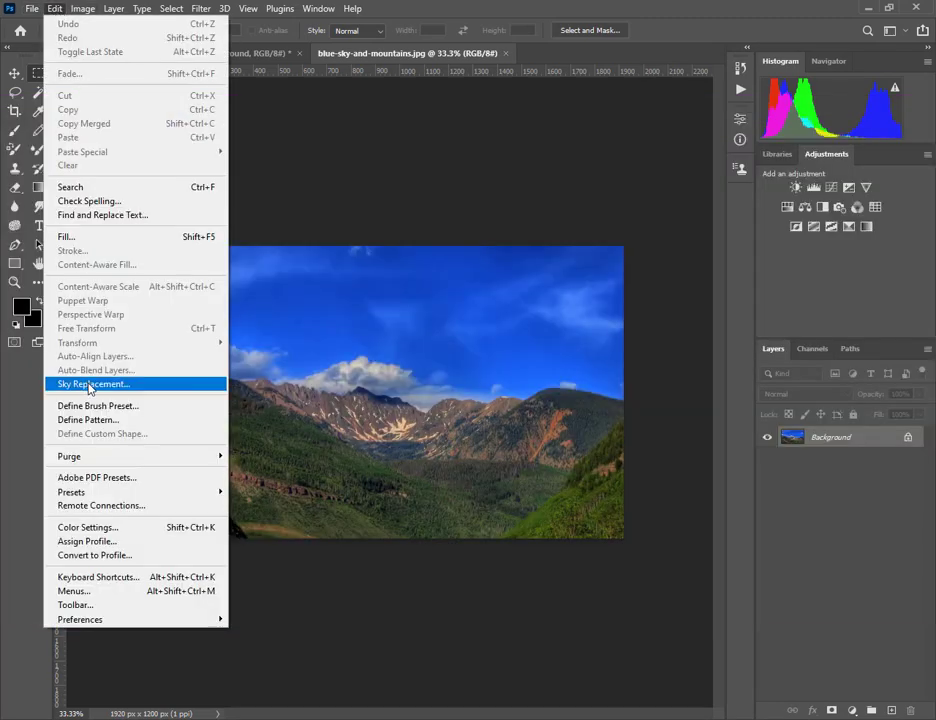
click(88, 383)
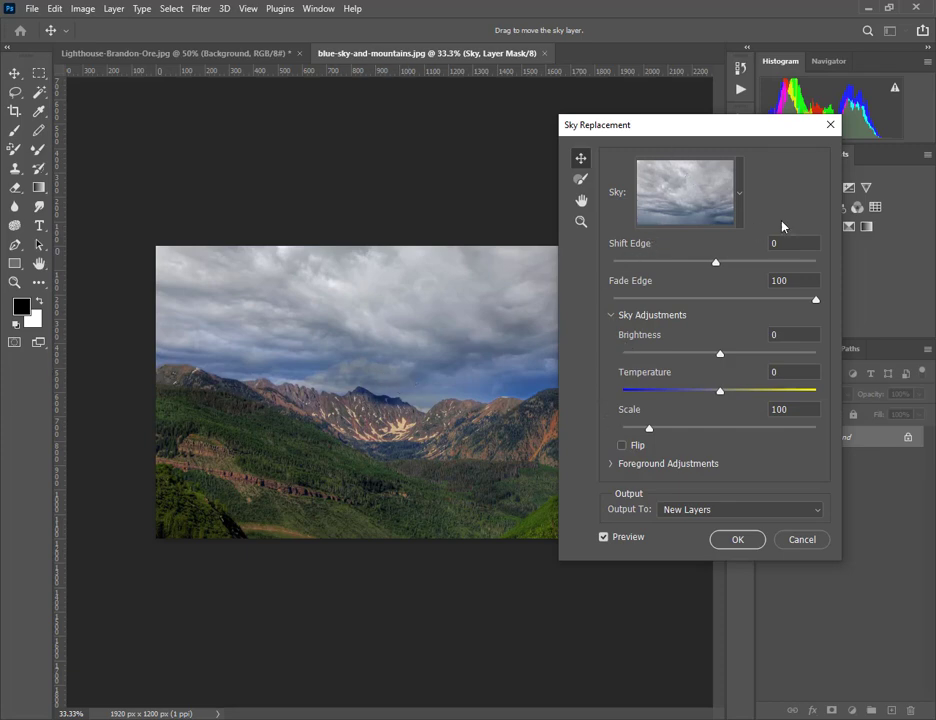
click(739, 194)
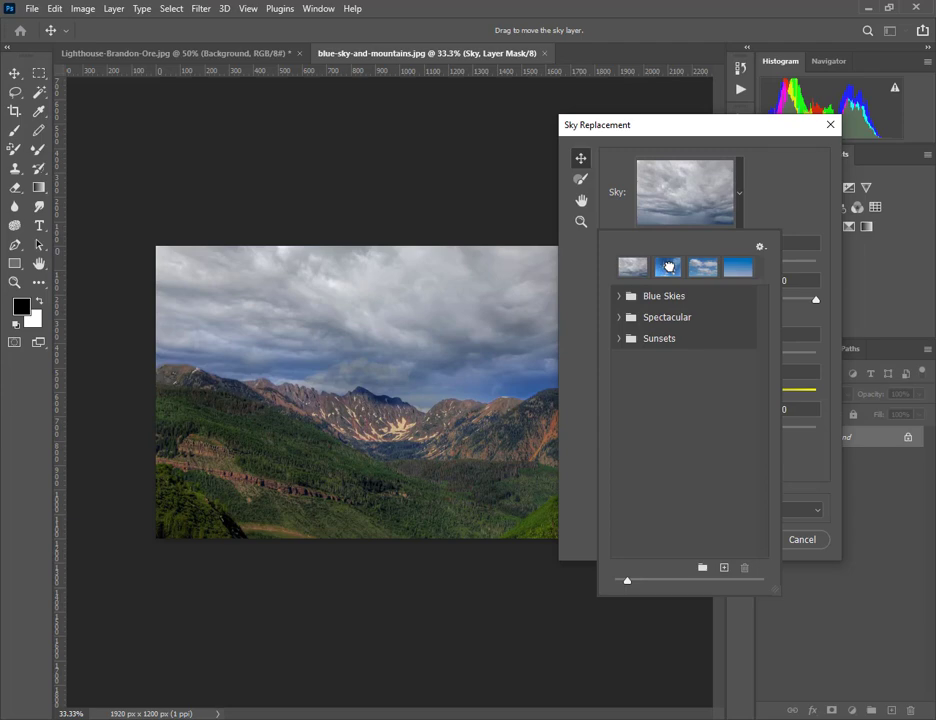
click(668, 266)
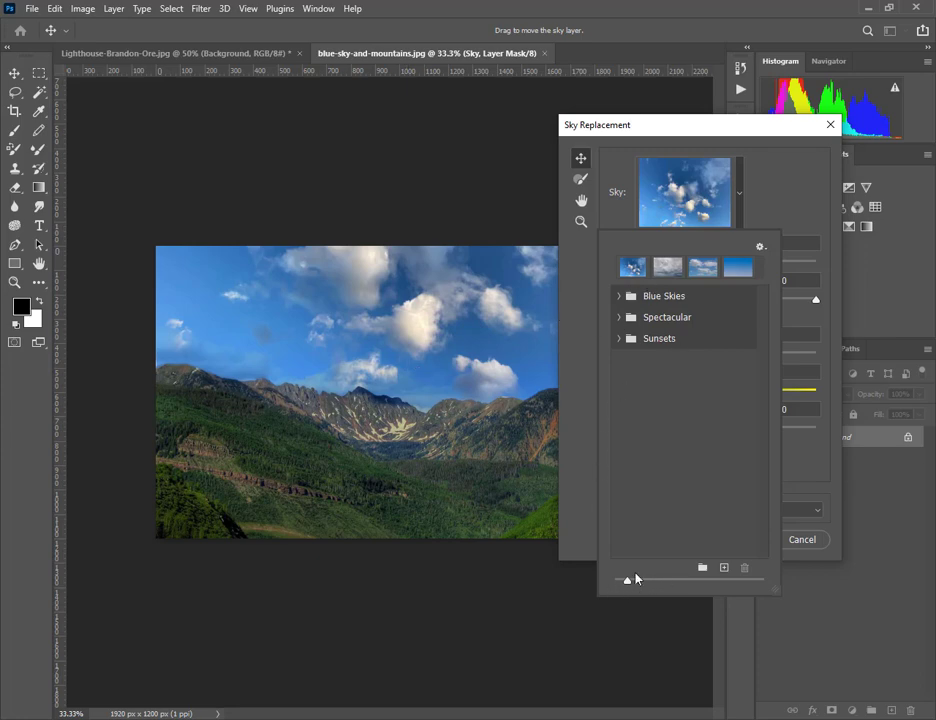
click(583, 360)
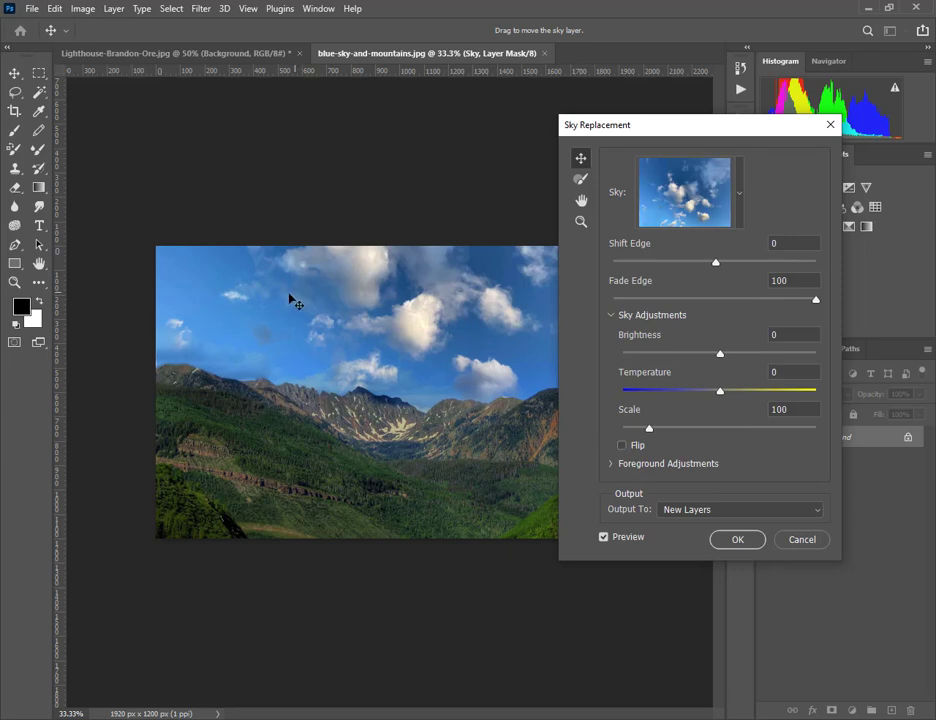
drag(663, 133, 737, 303)
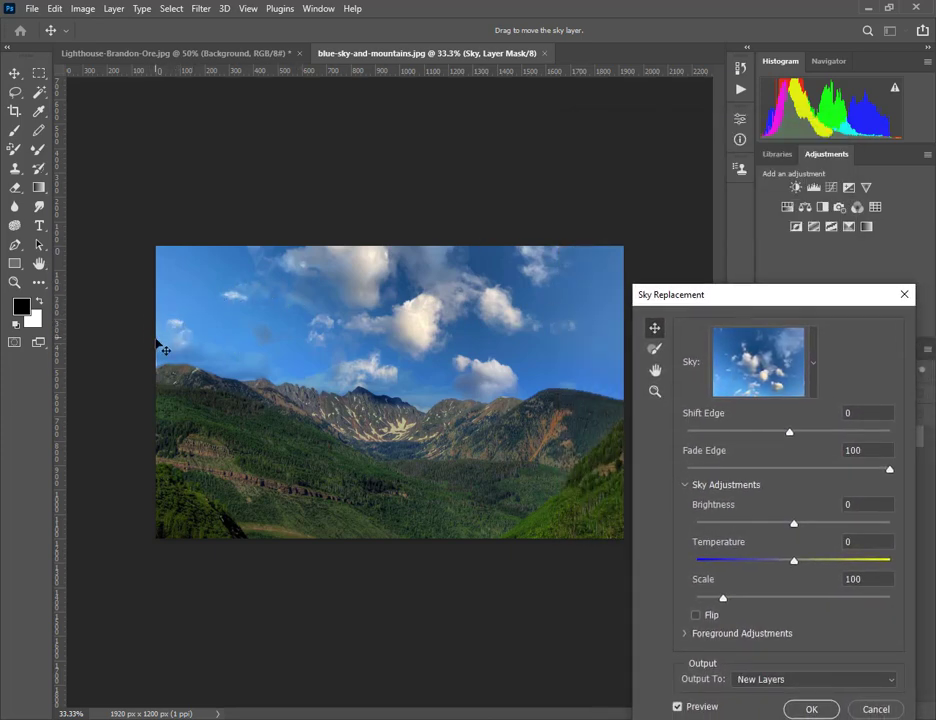
Try flipping the replacement sky horizontally and return it to its original orientation
click(696, 615)
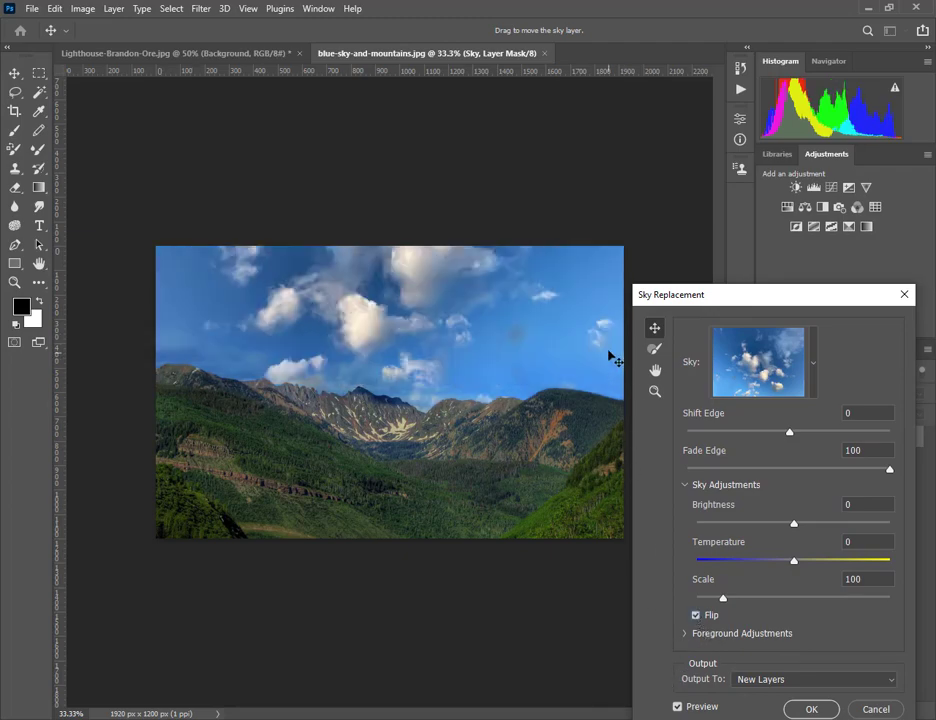
click(696, 615)
Reveal the foreground adjustments and try the Screen lighting mode before returning to Multiply
drag(742, 306, 676, 82)
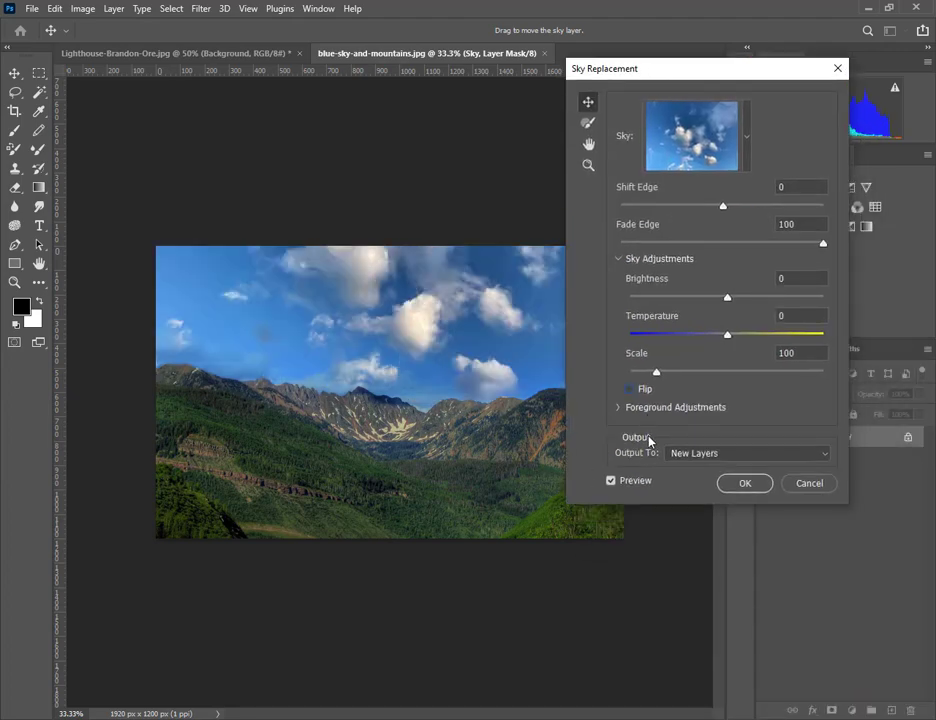
click(619, 408)
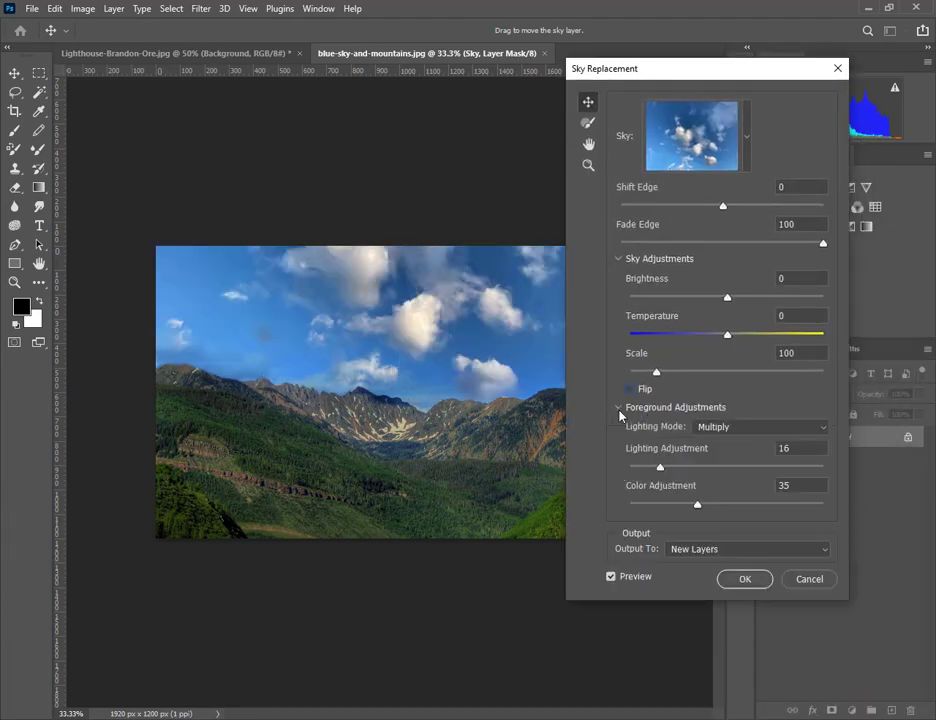
click(727, 429)
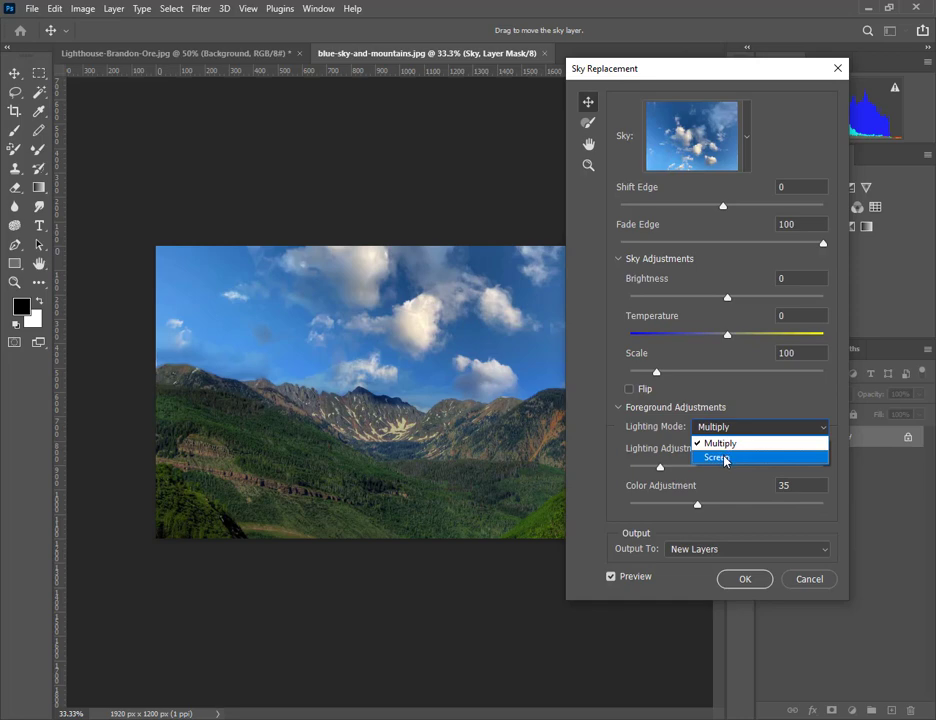
click(725, 458)
click(720, 430)
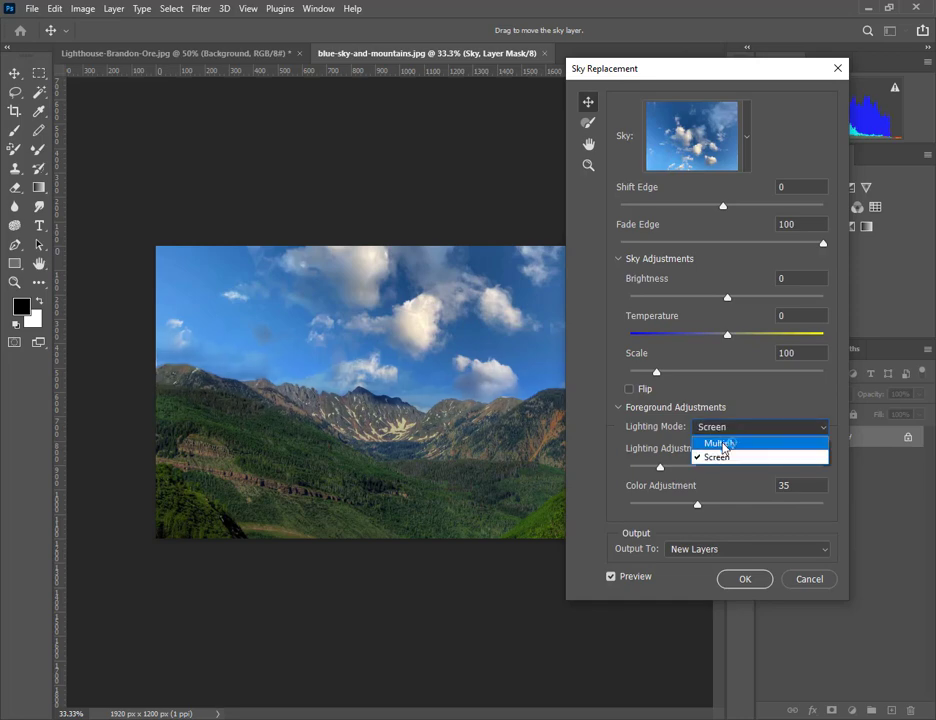
click(720, 443)
Try a foreground lighting adjustment of 69 and a color adjustment of 11 in Multiply mode
drag(659, 469, 717, 466)
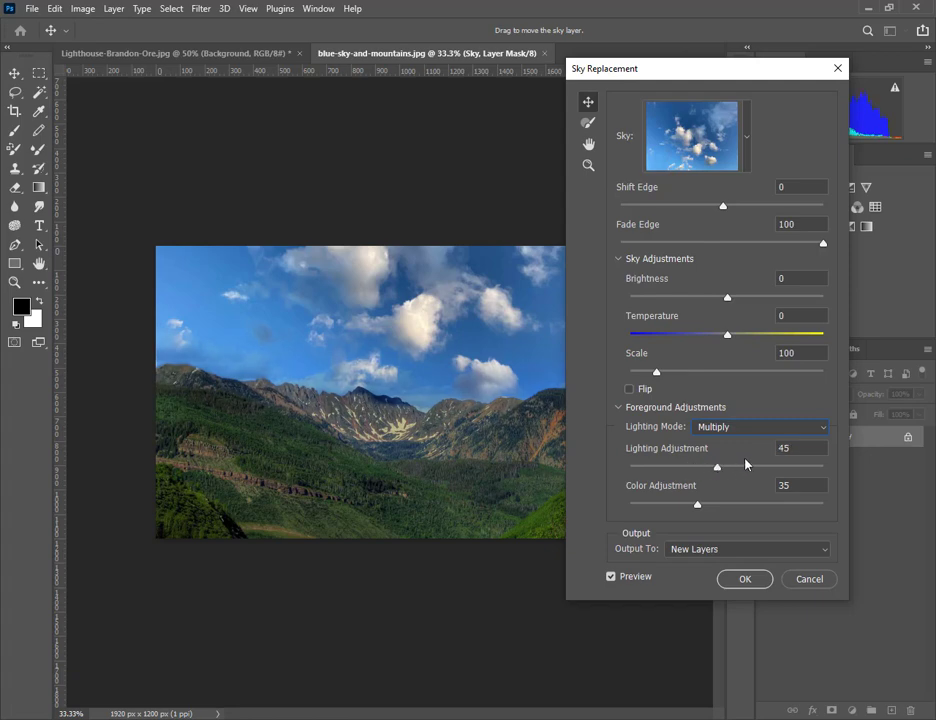
drag(717, 466, 763, 468)
drag(697, 504, 652, 510)
Switch the foreground lighting to Screen, set lighting adjustment to 22 and color adjustment slightly above 49, and apply the sky replacement
click(735, 427)
click(717, 457)
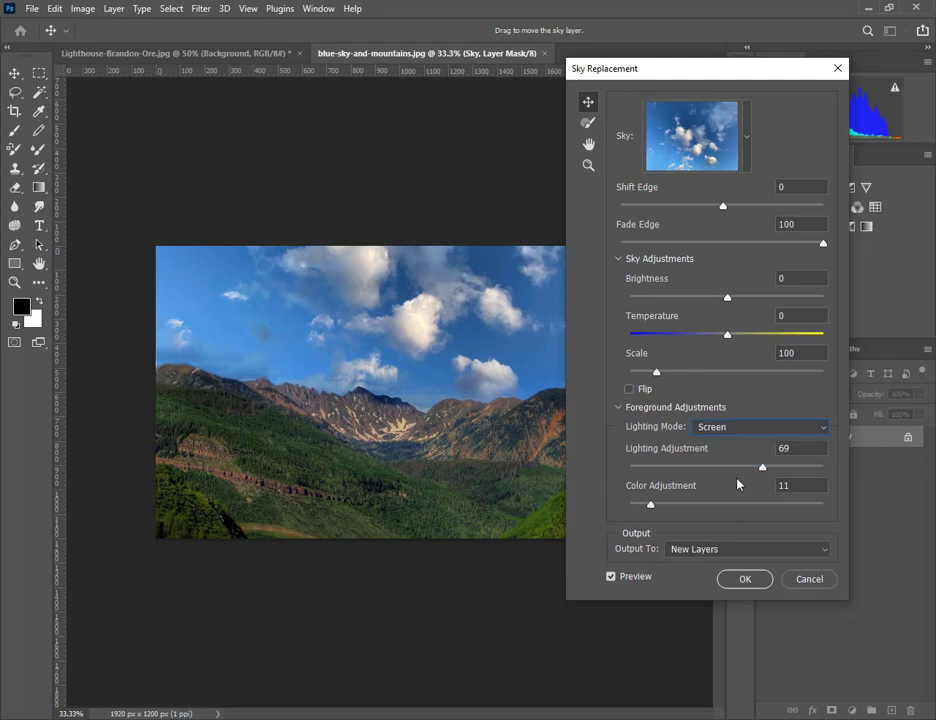
drag(760, 467, 722, 504)
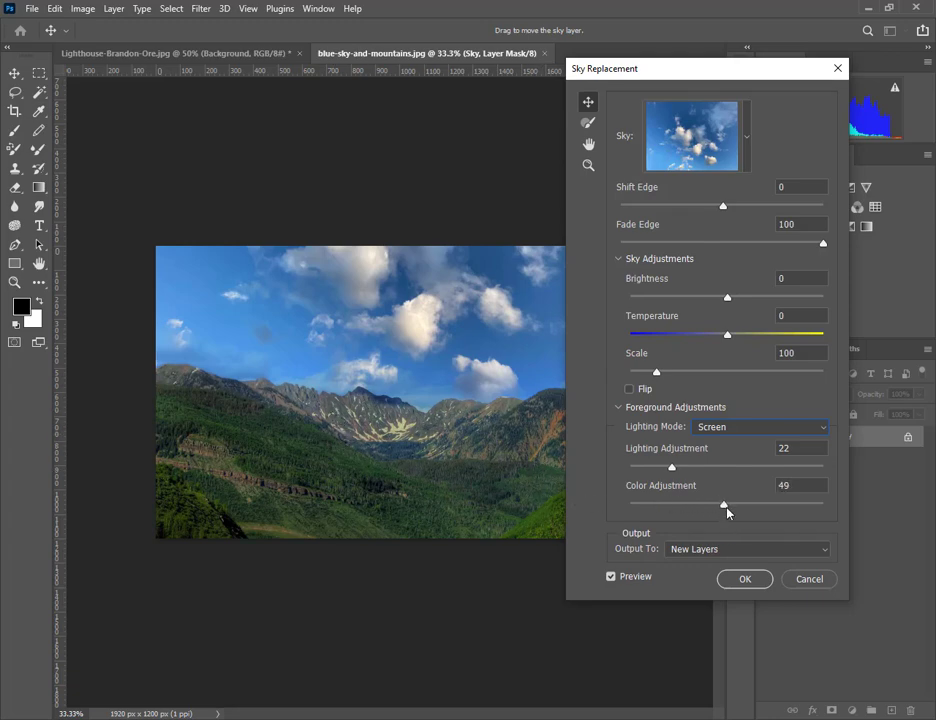
drag(726, 506, 738, 505)
click(745, 585)
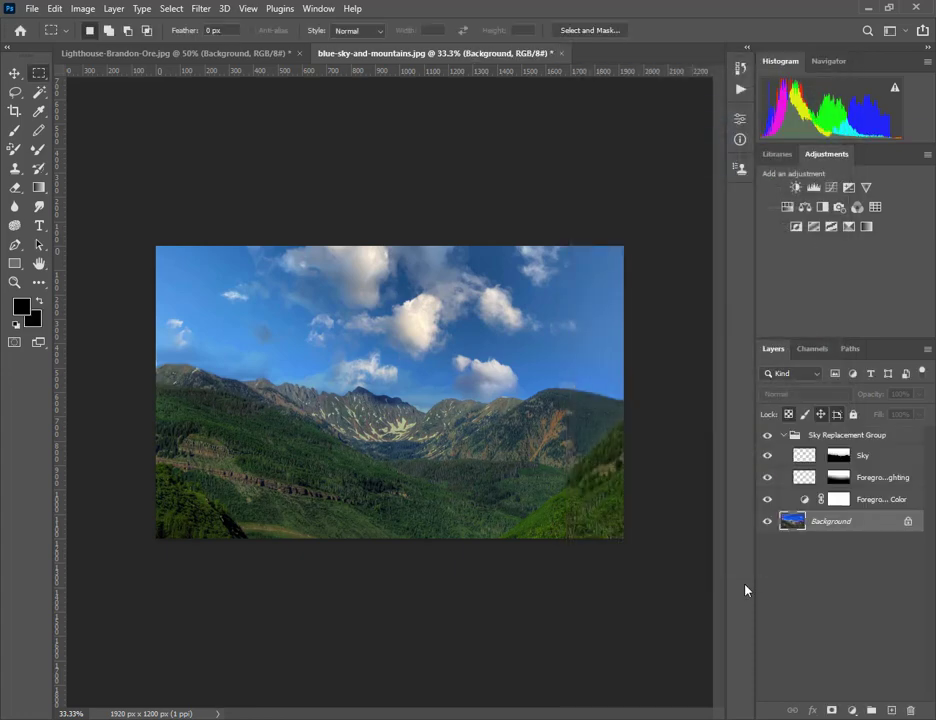
Collapse the Sky Replacement Group and toggle its visibility to compare the mountain photo before and after
click(783, 435)
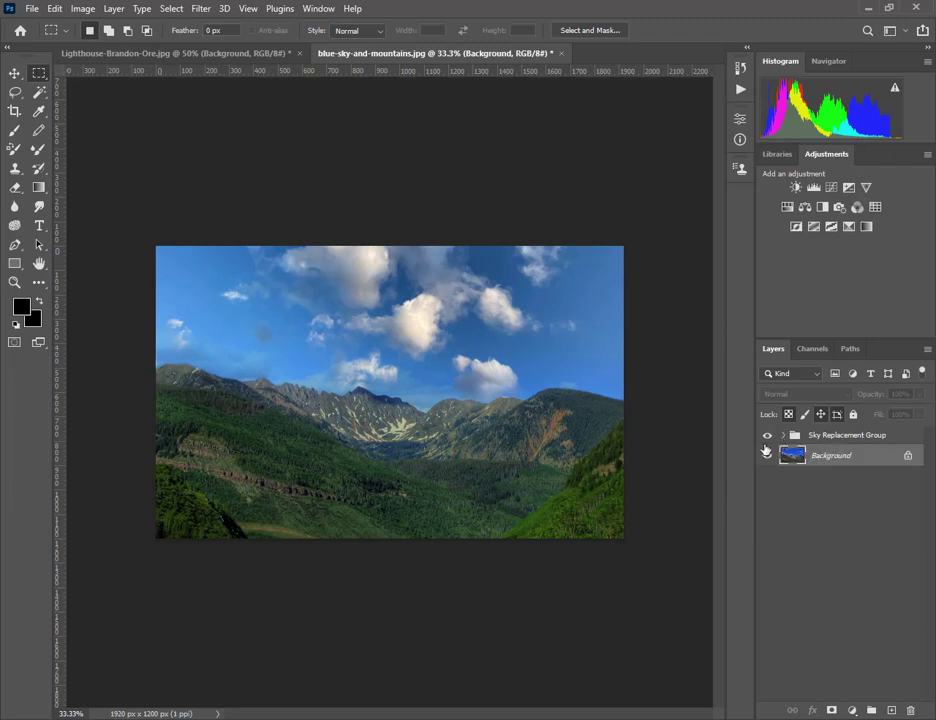
click(767, 436)
click(767, 436)
click(767, 436)
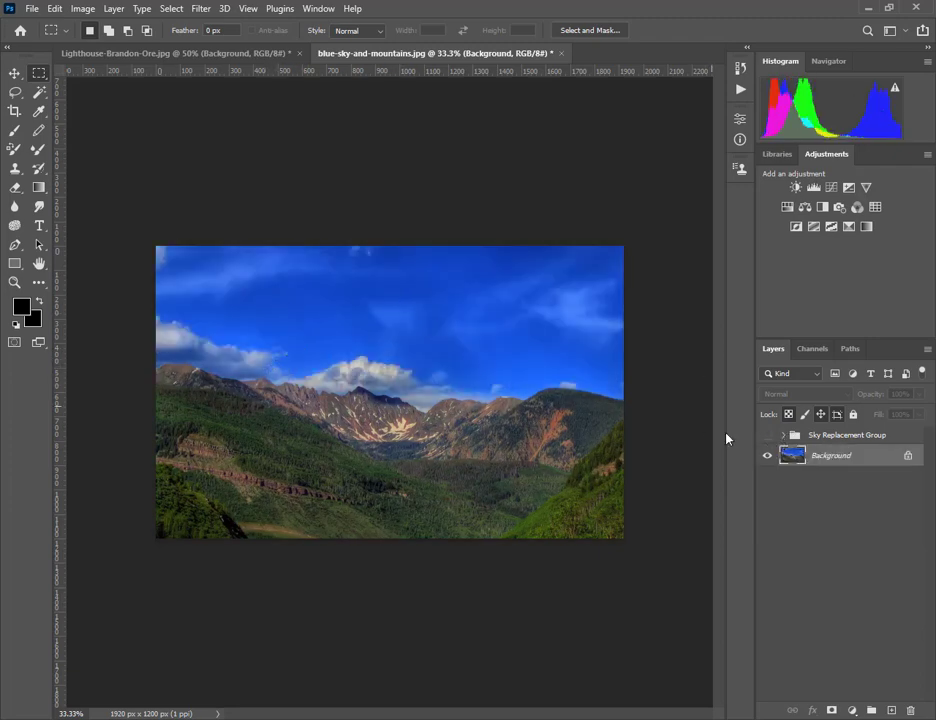
click(767, 436)
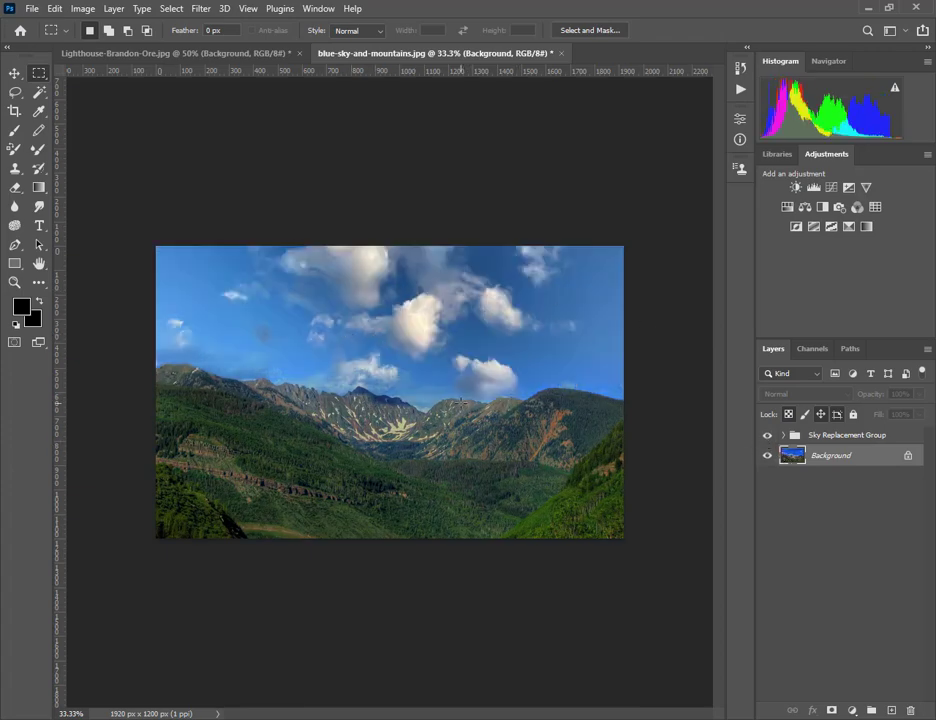
Marquee-select the reddish mountainside, compare its color with the Sky Replacement Group hidden and shown, and clear the selection
drag(455, 415, 632, 481)
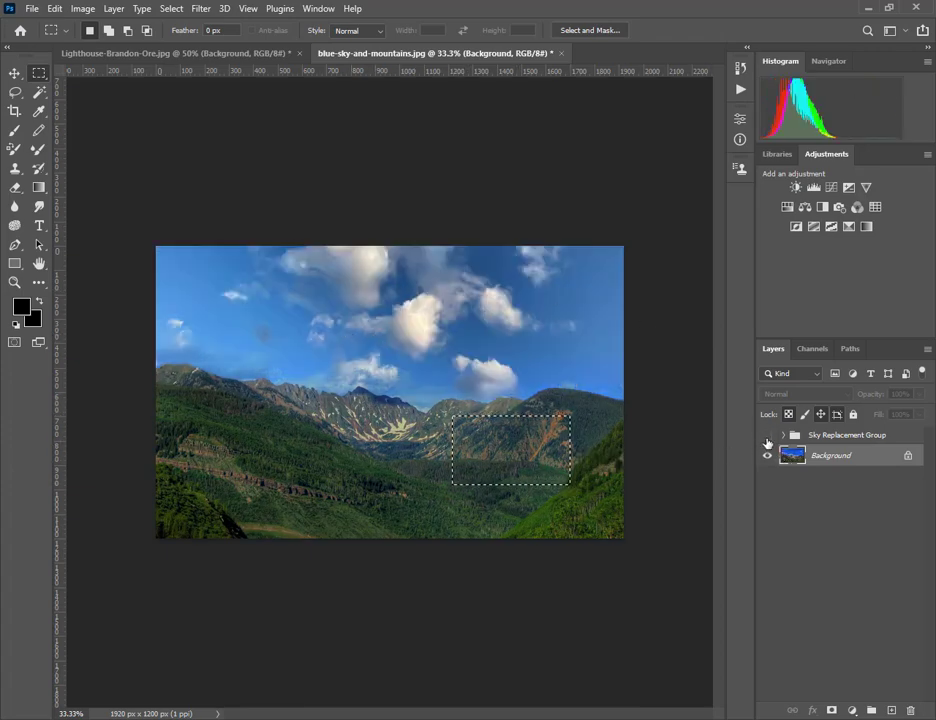
click(767, 437)
click(767, 437)
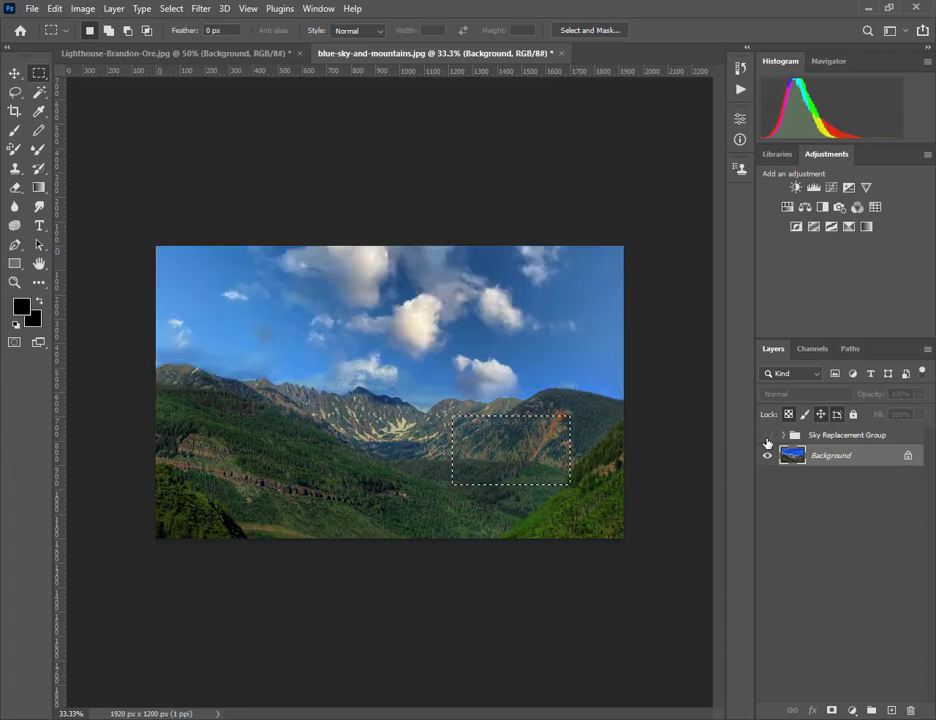
click(767, 437)
click(767, 437)
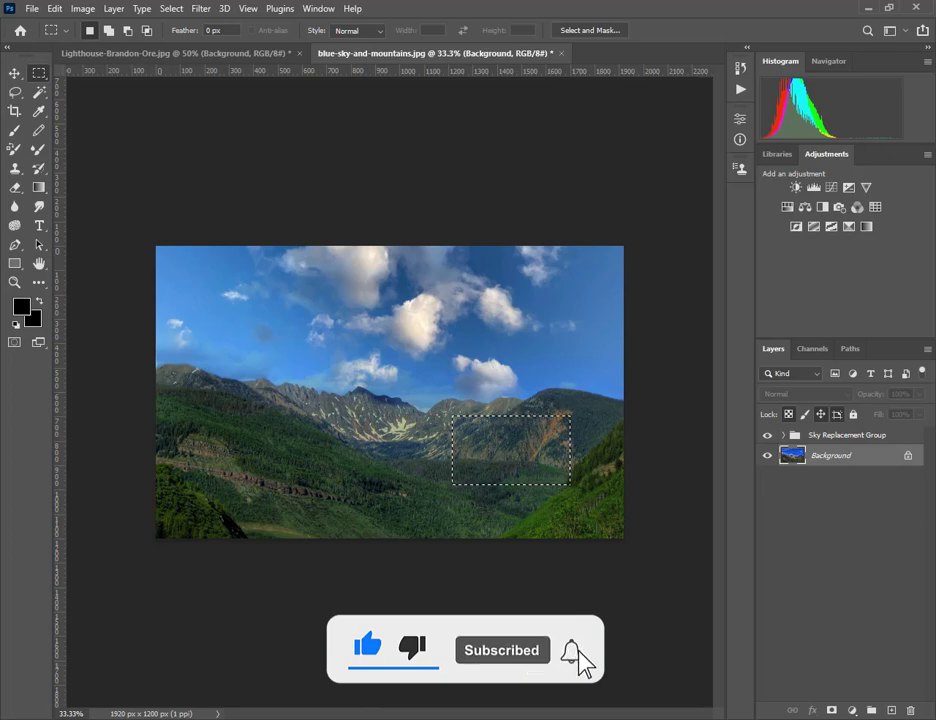
key(ctrl+d)
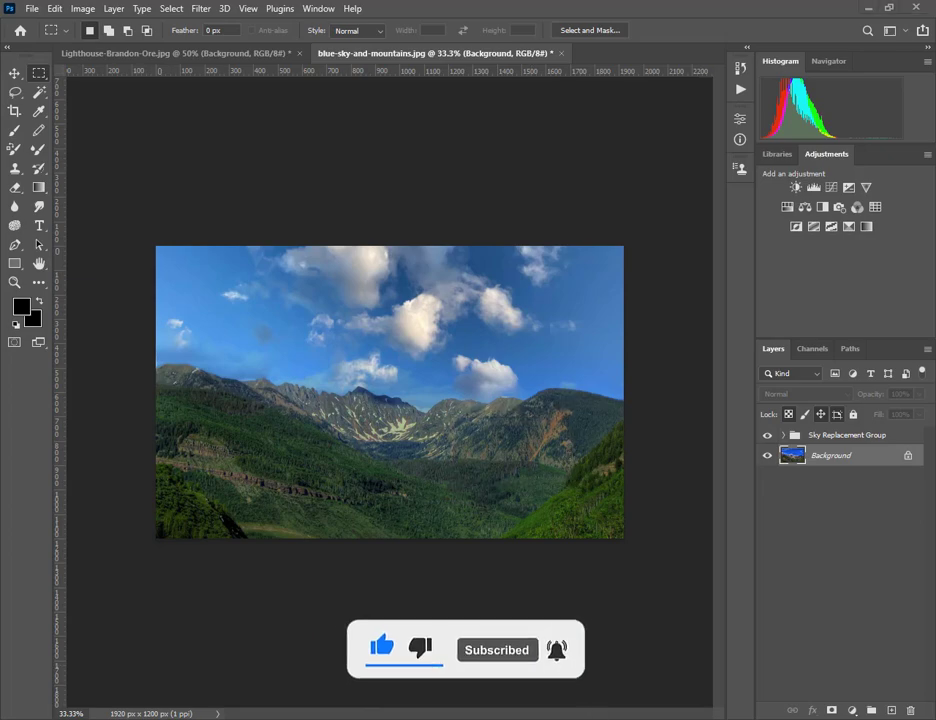